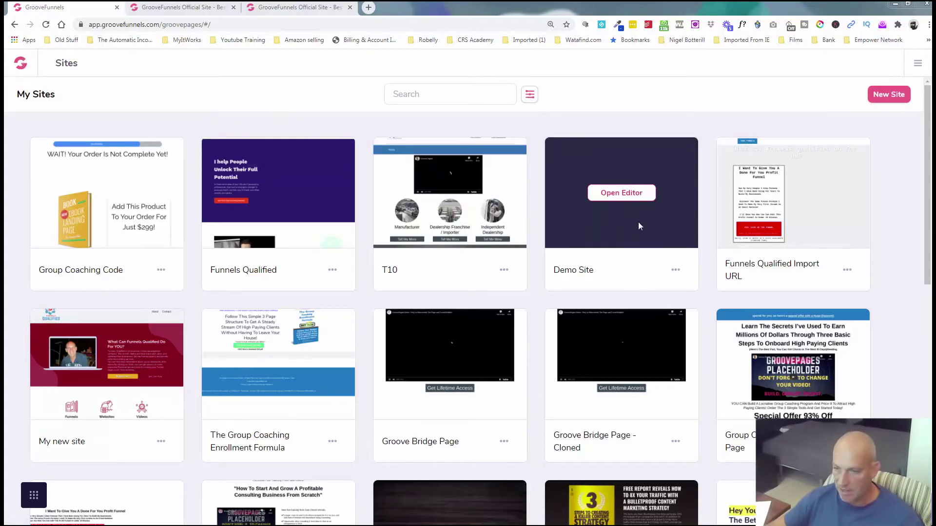
# Open the Demo Site card in the GroovePages editor from the My Sites list
pyautogui.click(618, 197)
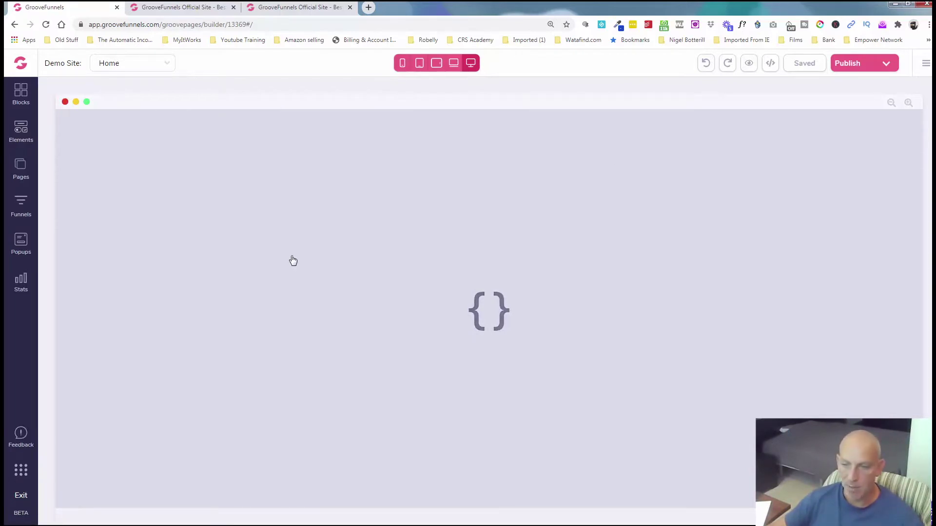
# Scroll down and back up over the Demo Site Home page to review its header and welcome section
pyautogui.scroll(-9, 525, 224)
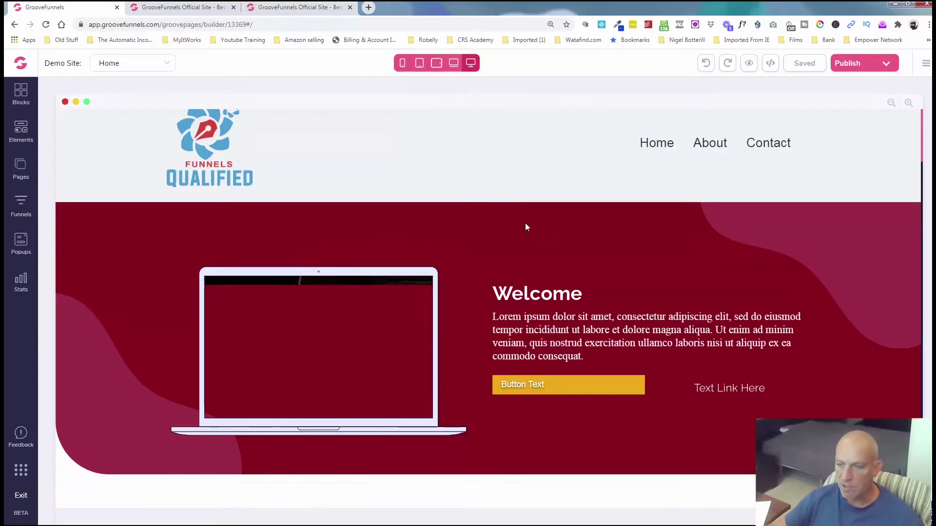
pyautogui.scroll(7, 524, 229)
pyautogui.scroll(3, 524, 233)
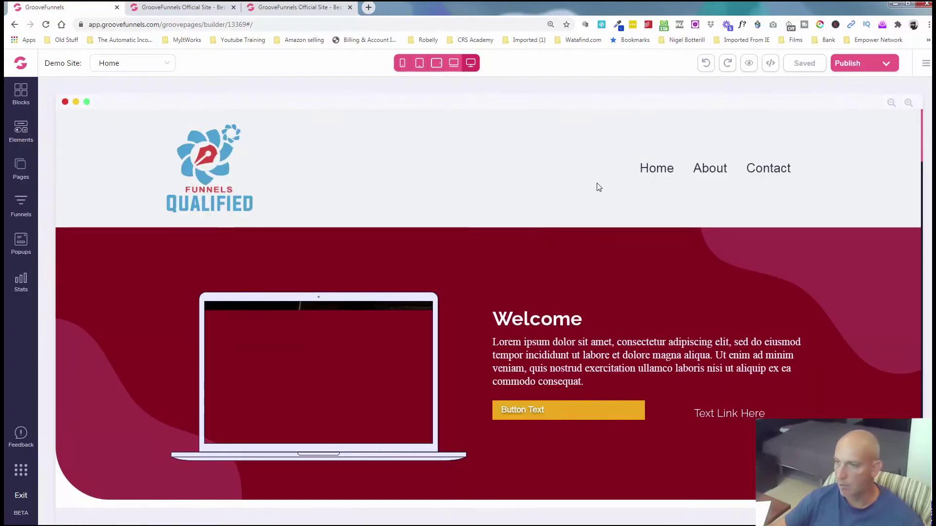
# Add and copy a new Demo Site share link, then move to the incognito window
pyautogui.click(925, 66)
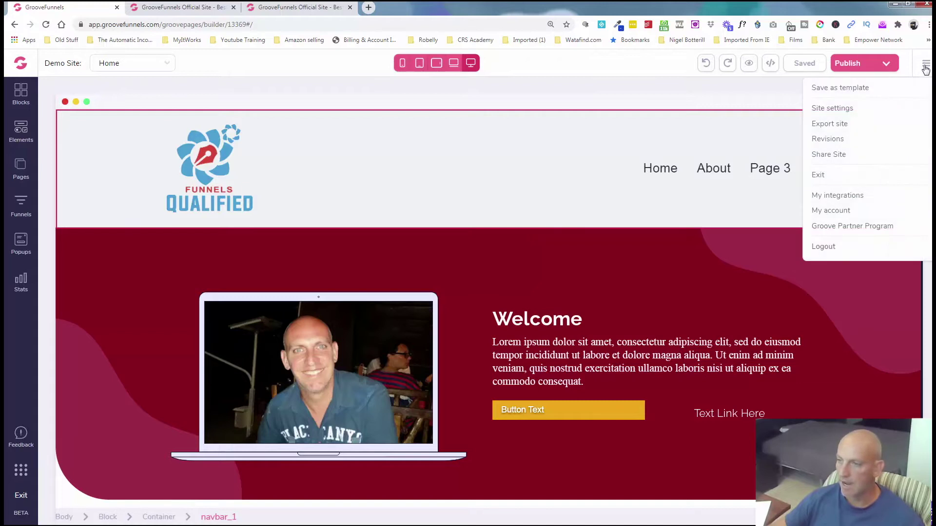
pyautogui.click(834, 155)
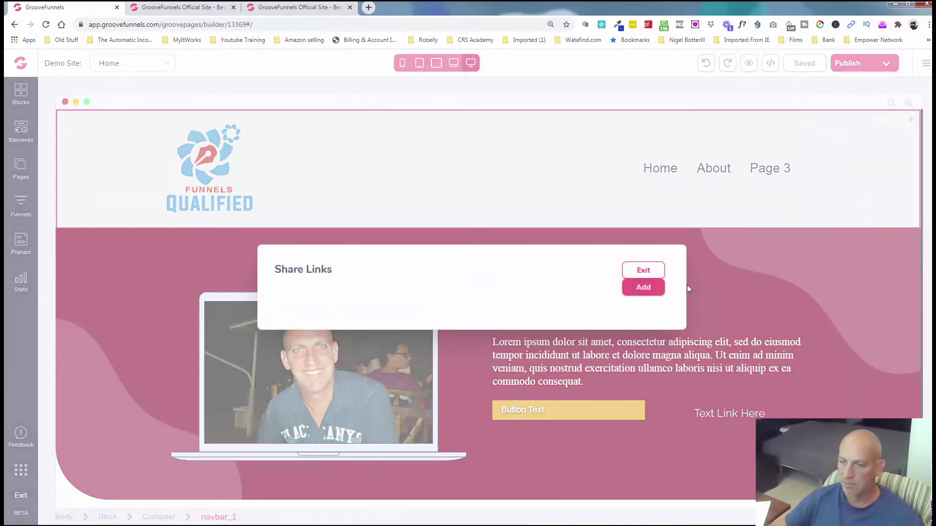
pyautogui.click(643, 288)
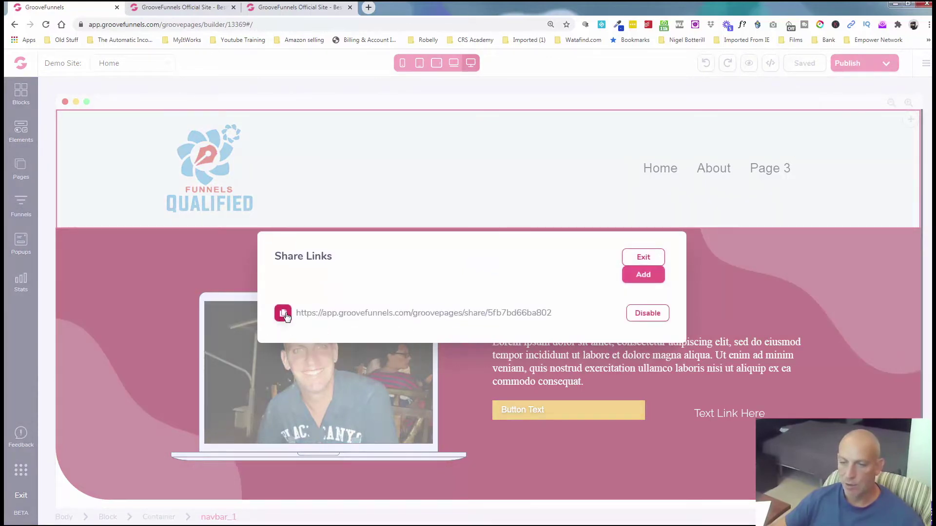
pyautogui.click(284, 315)
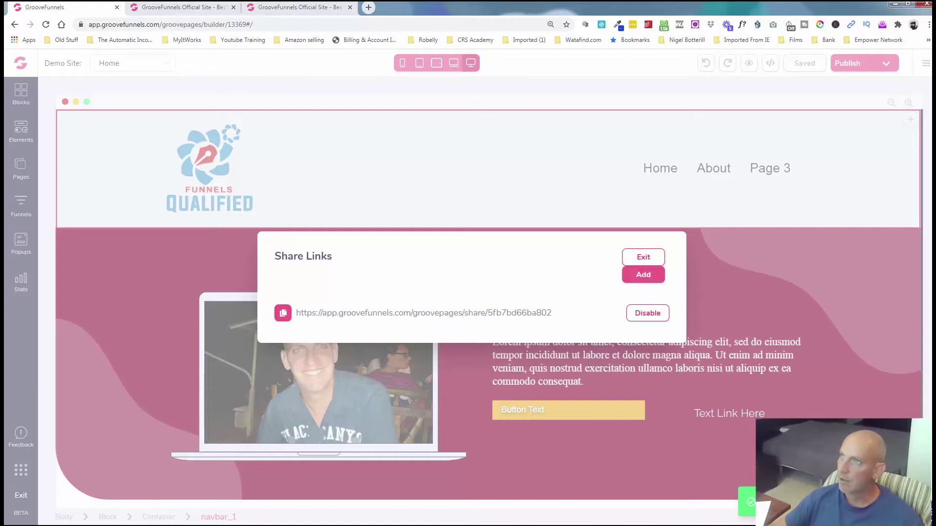
pyautogui.hotkey('alt', 'Tab')
pyautogui.moveTo(299, 89); pyautogui.dragTo(285, 80)
# Maximize the incognito window and paste the Demo Site share link into its address bar
pyautogui.doubleClick(285, 80)
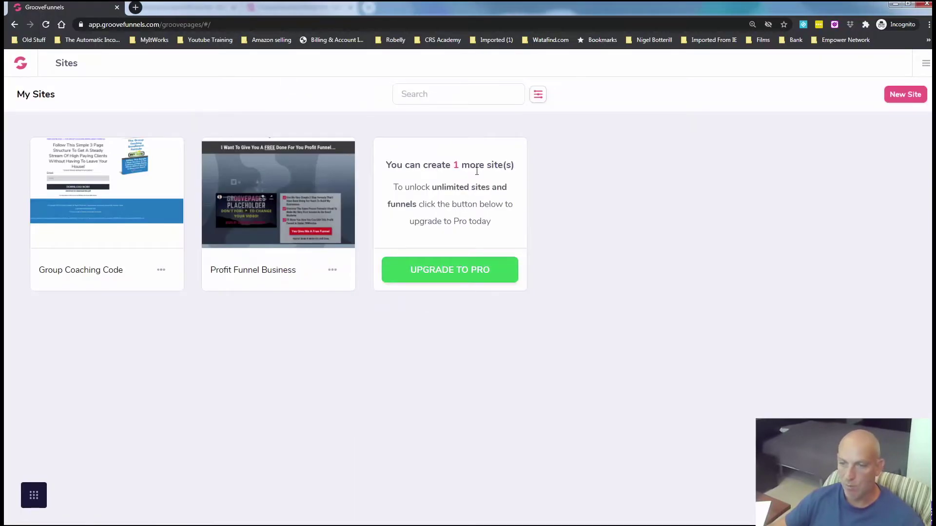
pyautogui.moveTo(347, 202)
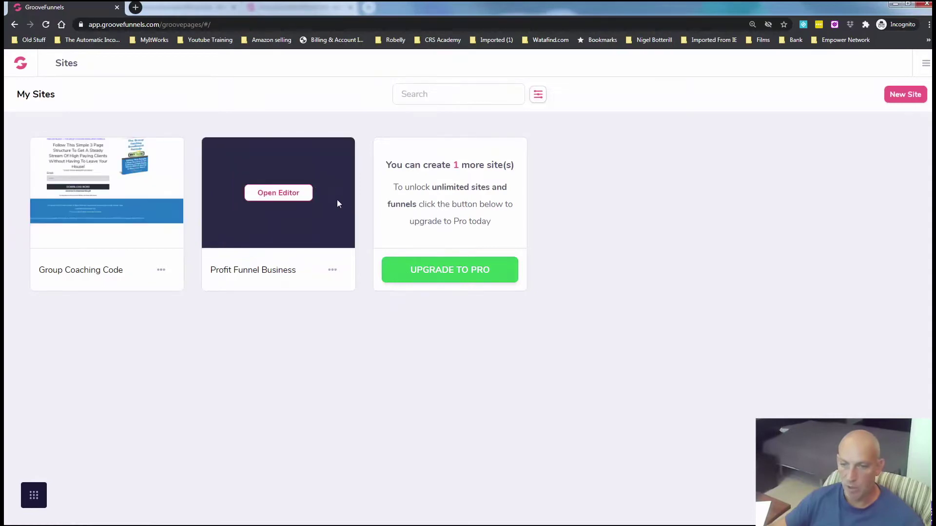
pyautogui.click(219, 25)
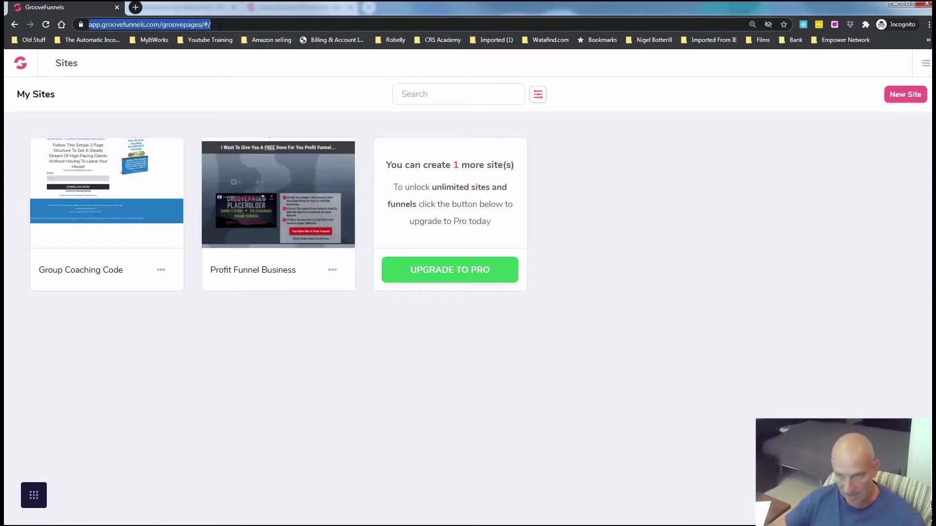
pyautogui.hotkey('ctrl', 'v')
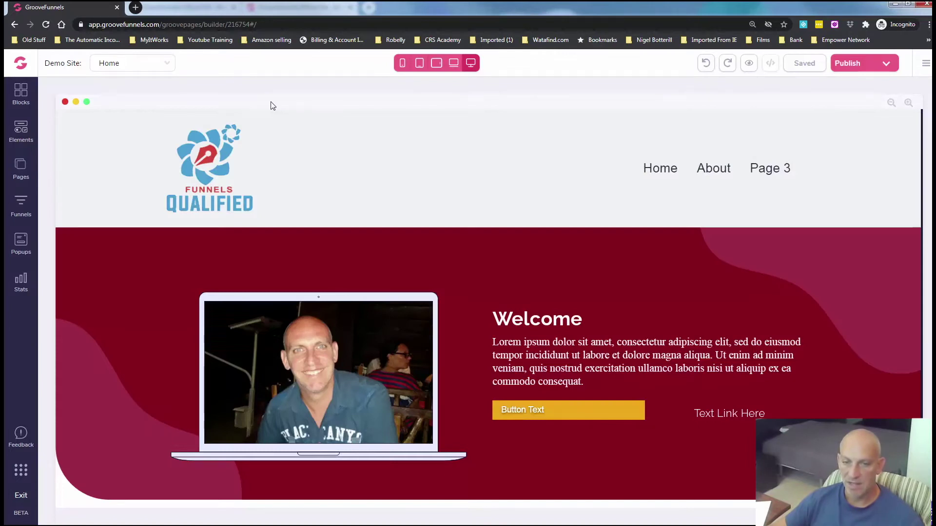
# View the copied site's About page, then Page 3, and bring up the publishing settings
pyautogui.click(22, 169)
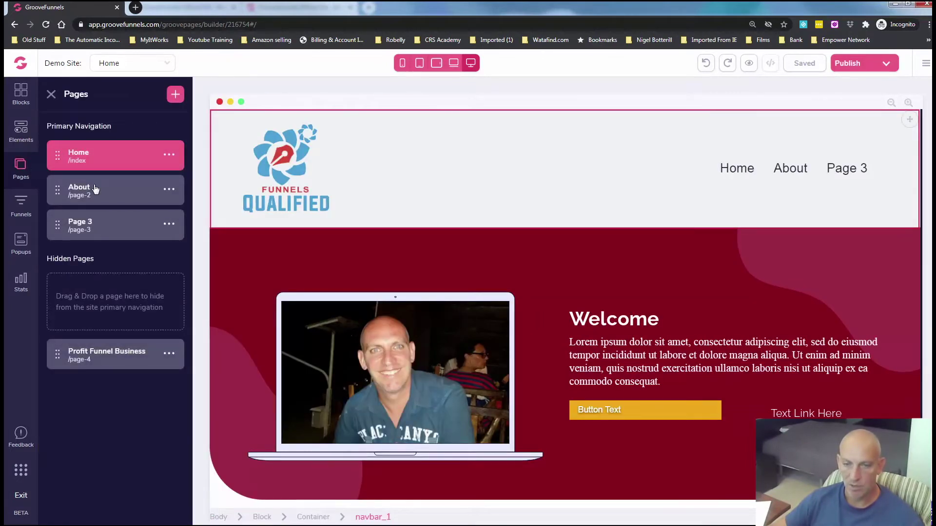
pyautogui.click(96, 190)
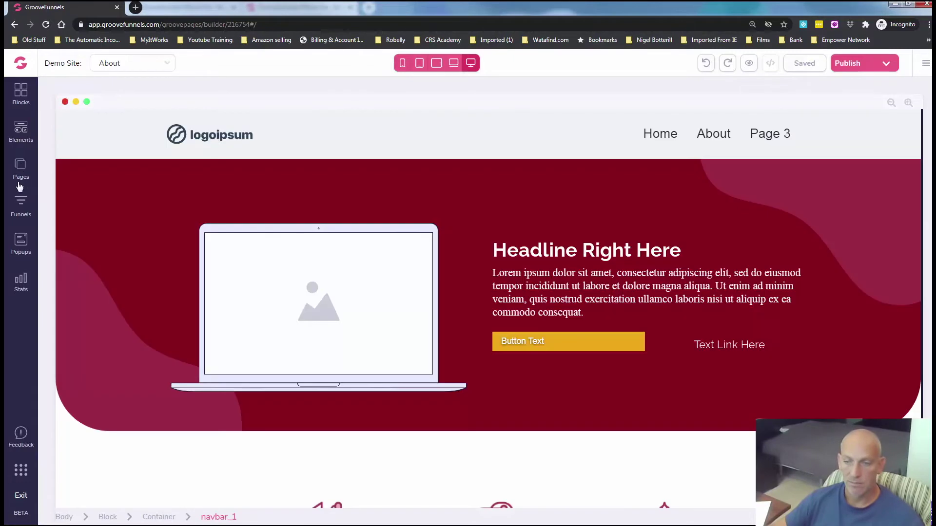
pyautogui.click(21, 165)
pyautogui.click(93, 221)
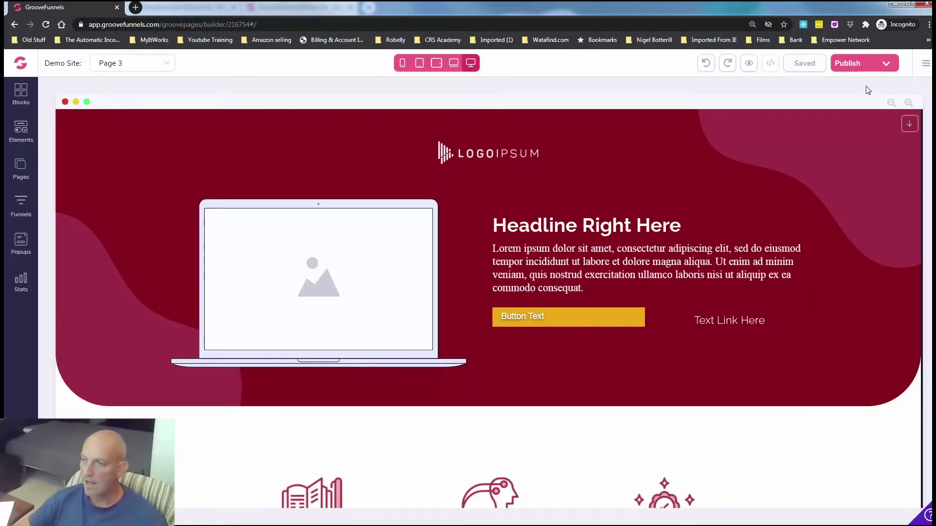
pyautogui.click(878, 63)
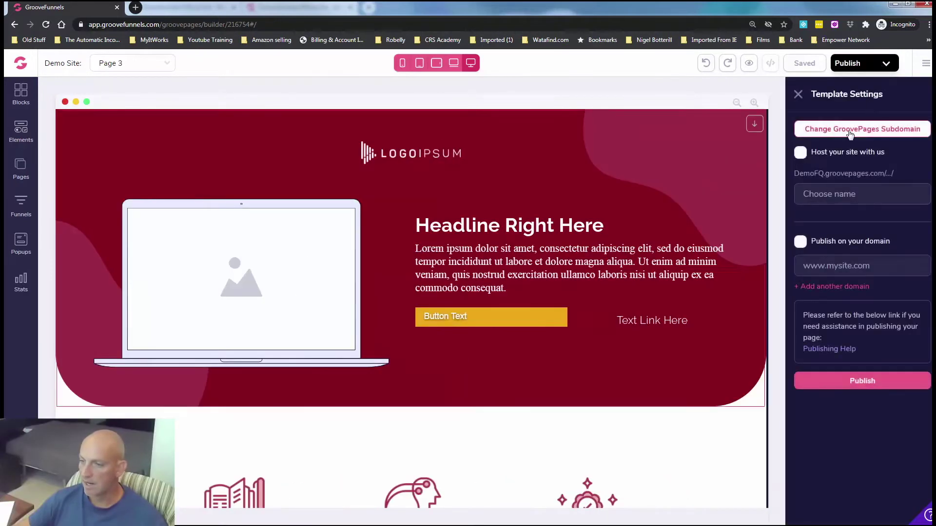
# Enable GroovePages hosting, enter 'shareexample' as the site name, and publish
pyautogui.click(801, 153)
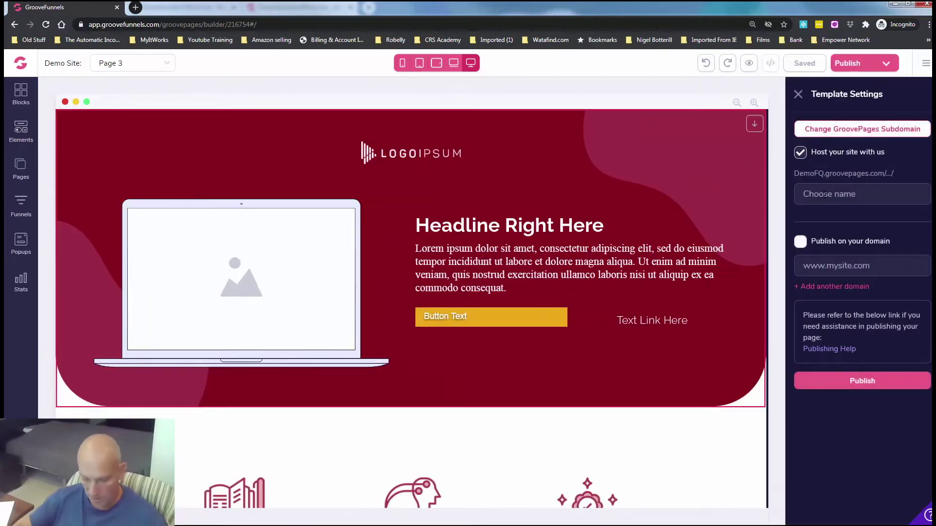
pyautogui.write('share')
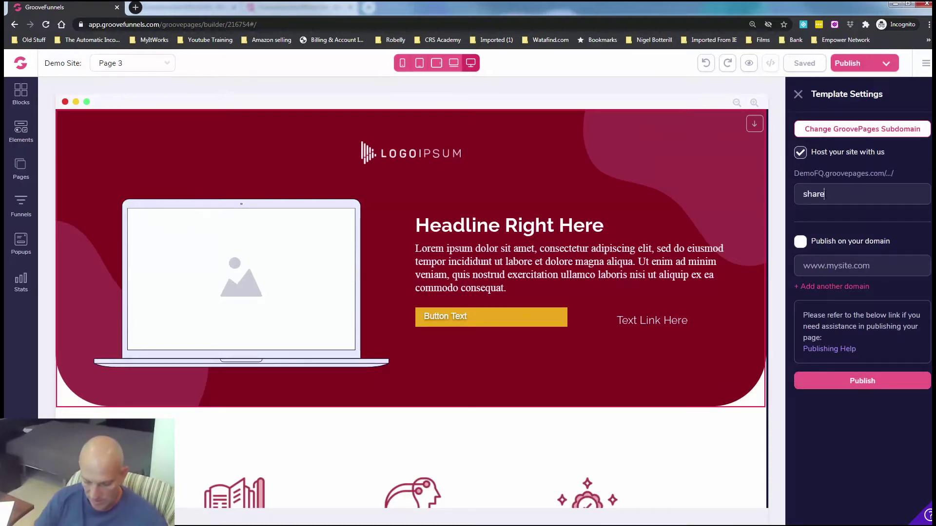
pyautogui.write('example')
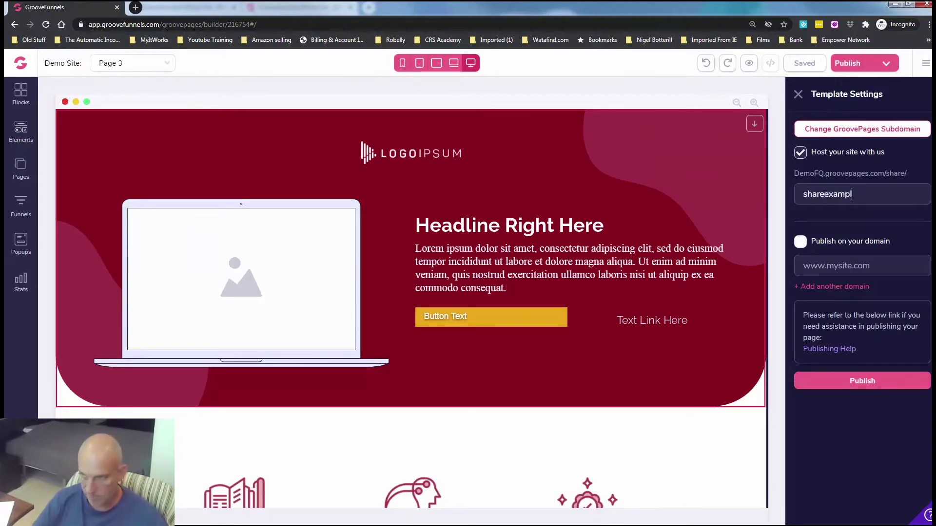
pyautogui.click(845, 383)
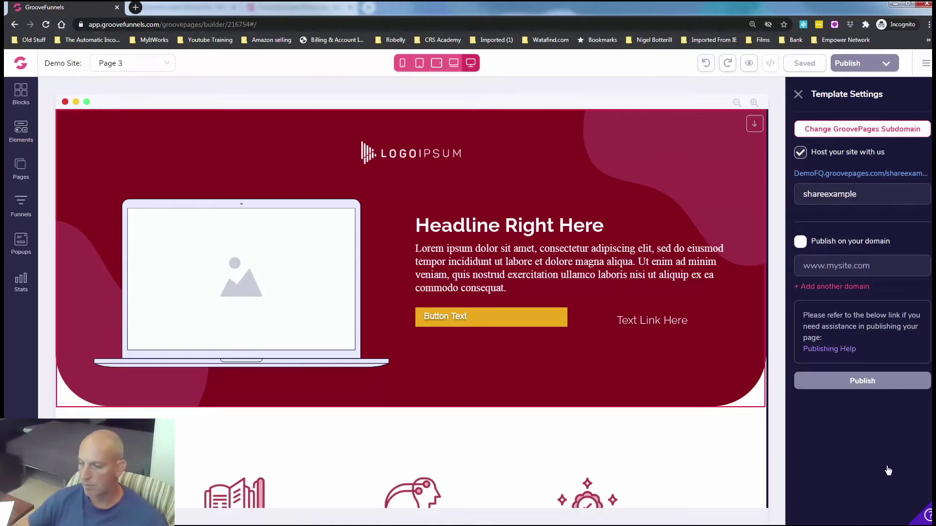
# Change the business name from Demo Site to 'Share Example' in Site settings
pyautogui.click(927, 63)
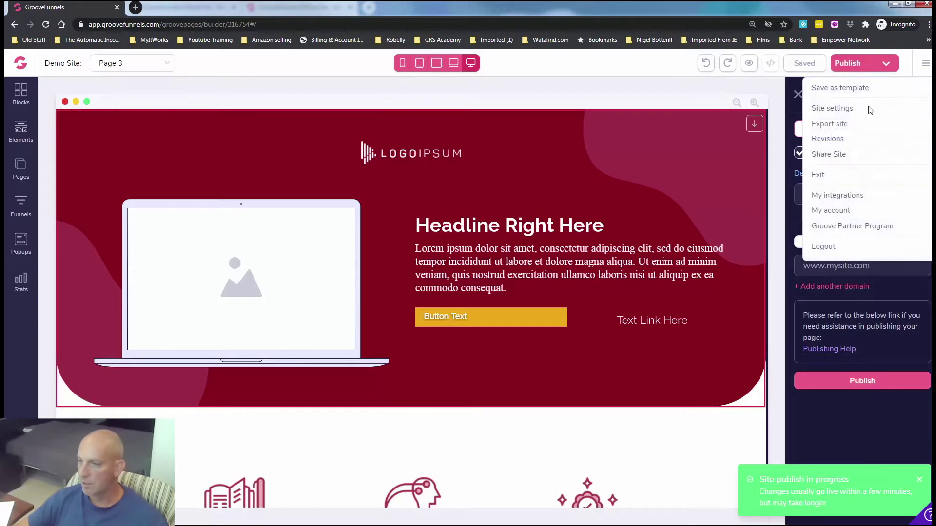
pyautogui.click(832, 109)
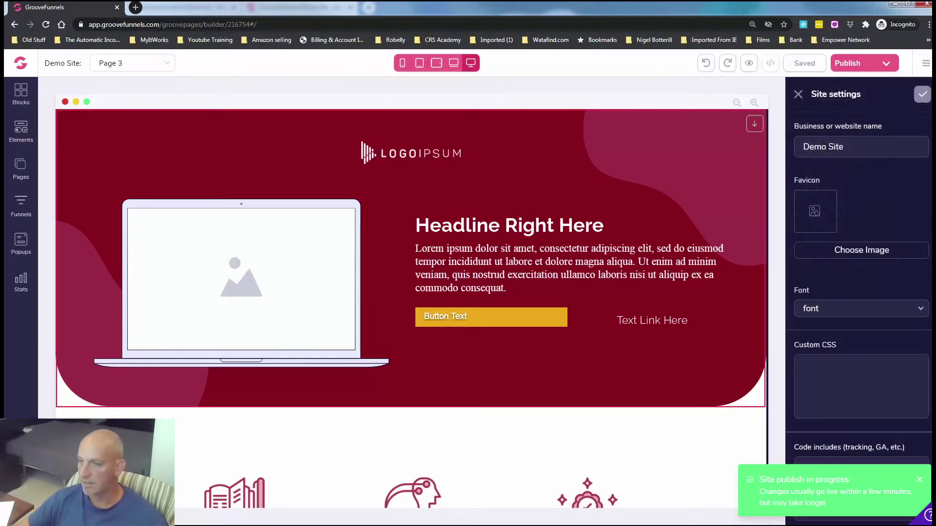
pyautogui.tripleClick(811, 149)
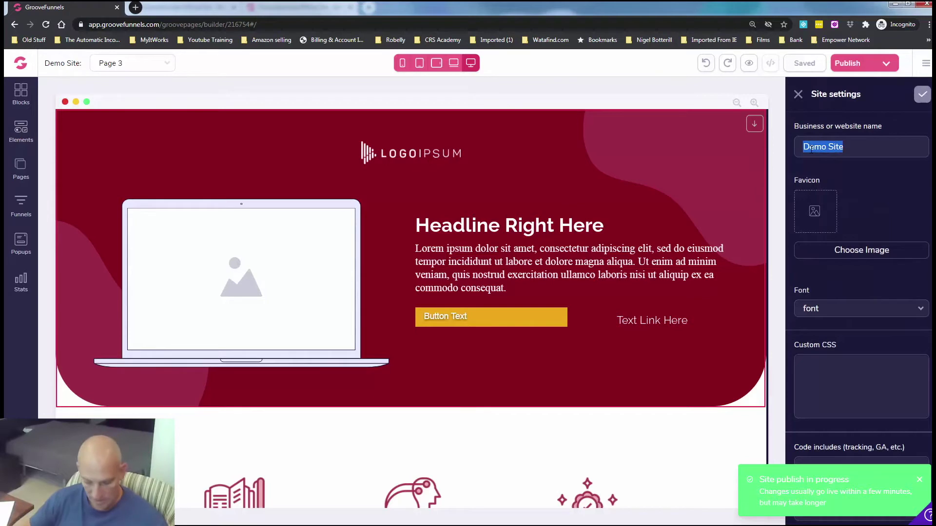
pyautogui.write('Share')
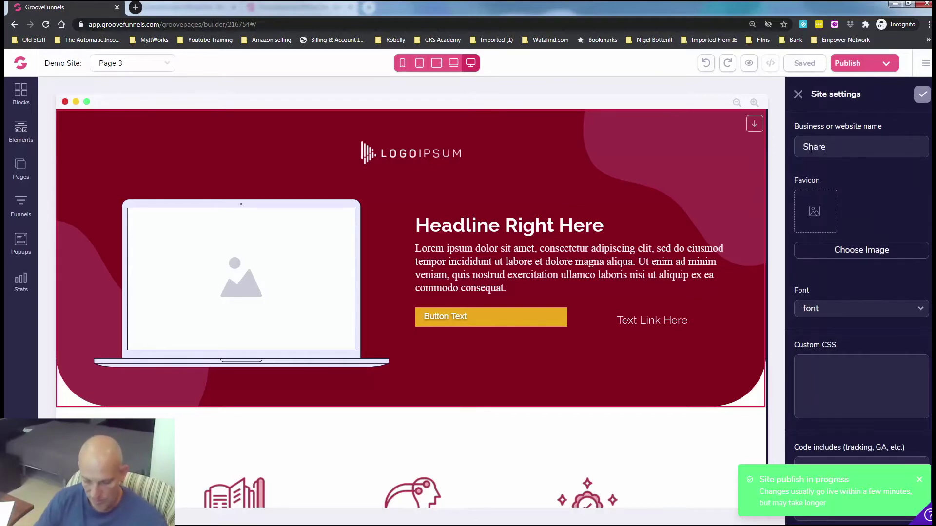
pyautogui.write(' Example')
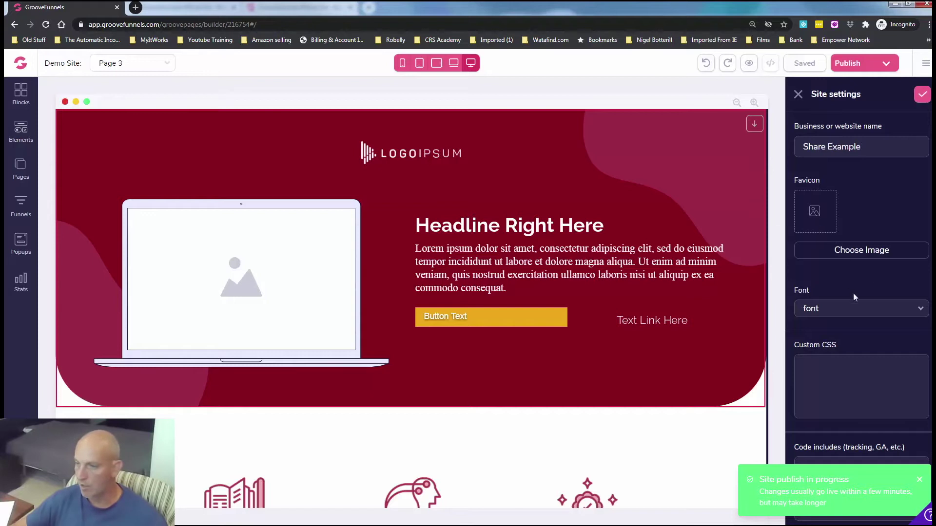
pyautogui.scroll(-3, 853, 298)
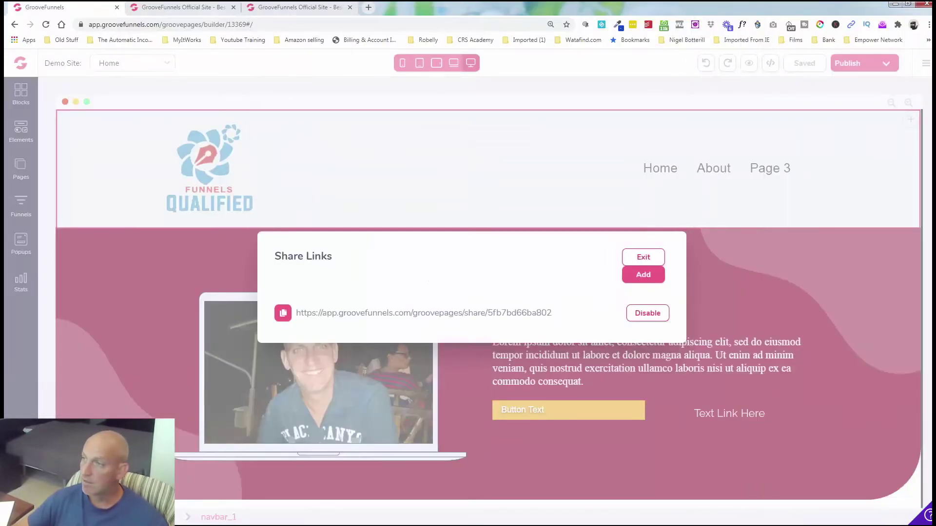
# Close the share links dialog, then open and close the Home page source code without saving
pyautogui.click(643, 260)
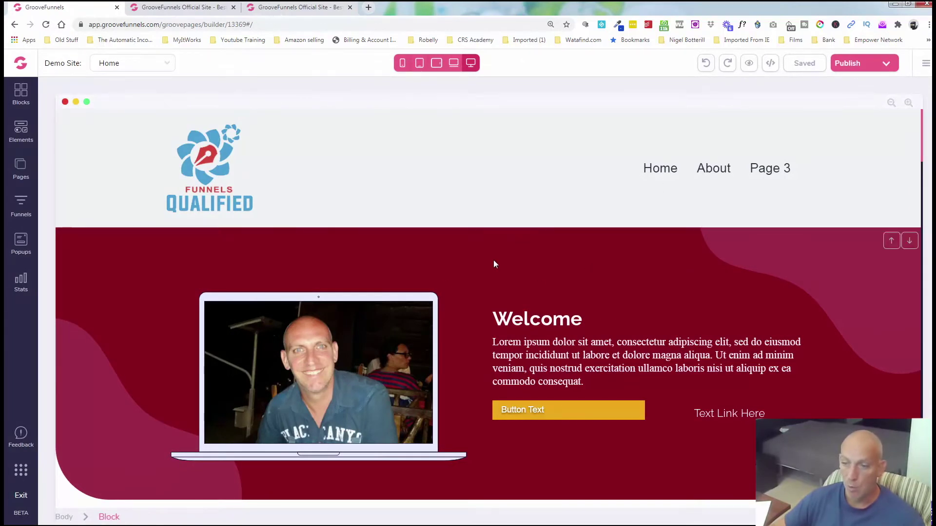
pyautogui.click(770, 64)
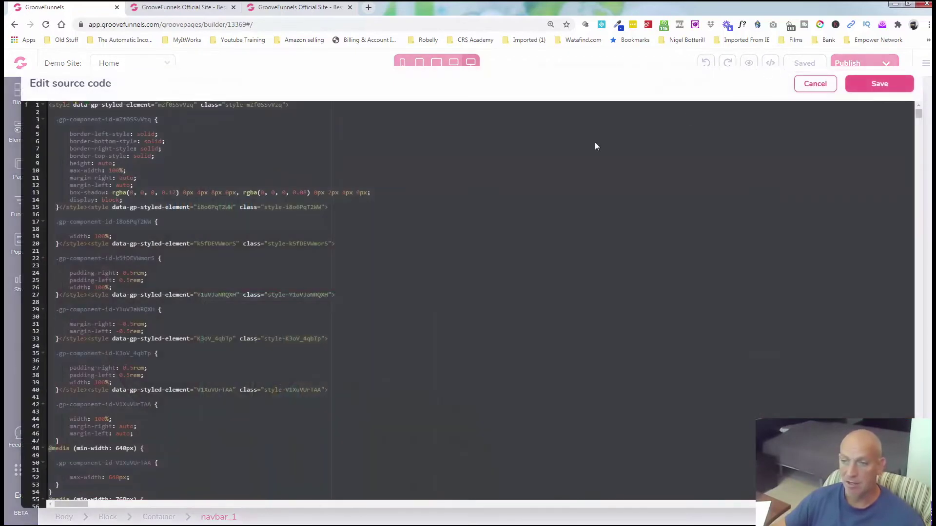
pyautogui.click(797, 85)
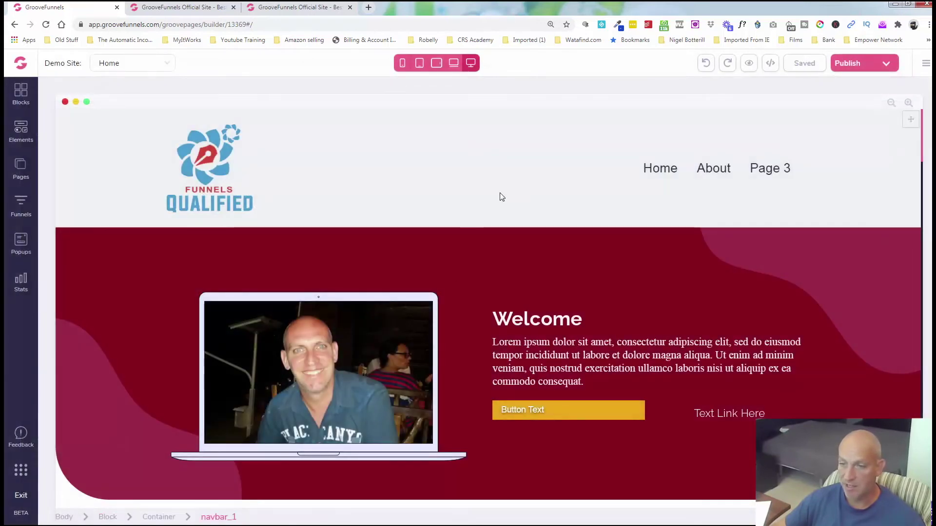
pyautogui.scroll(-4, 501, 196)
pyautogui.scroll(4, 499, 196)
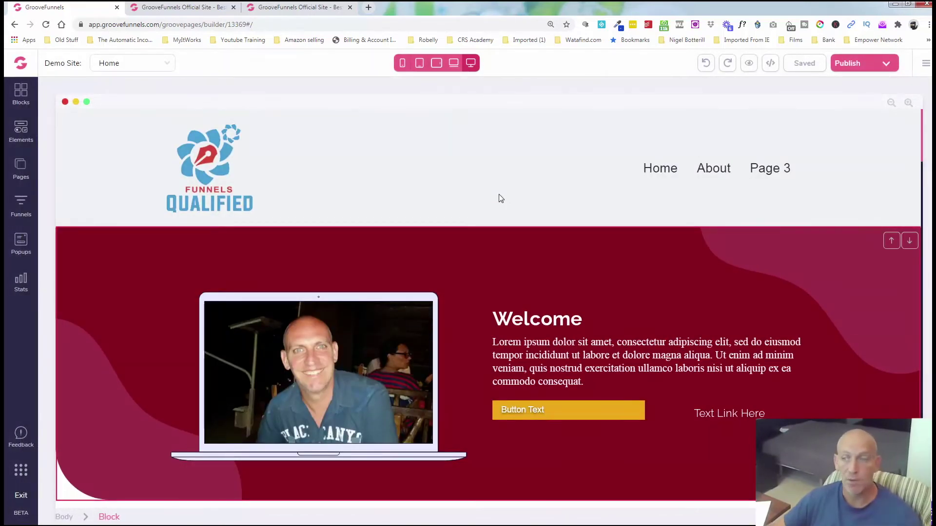
# Select the header navigation bar, open the Home page's source code, and switch to the incognito window
pyautogui.click(500, 197)
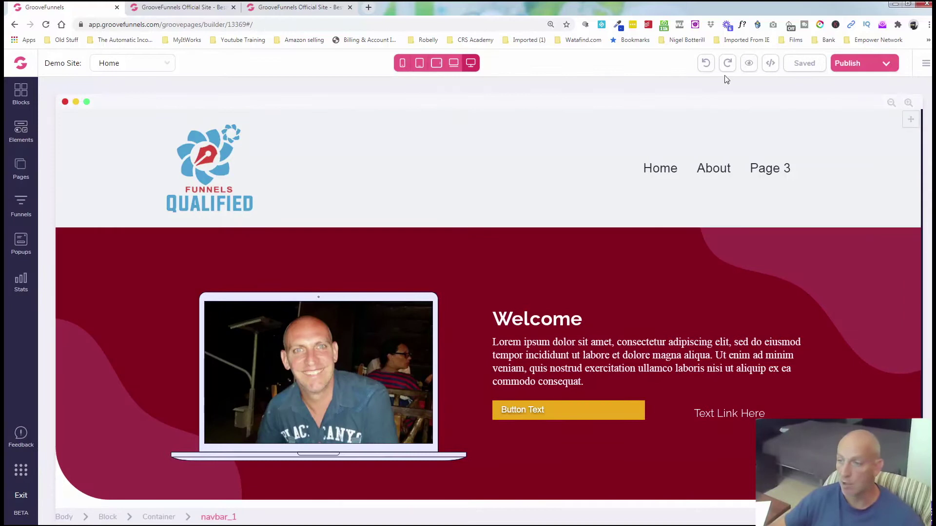
pyautogui.click(770, 63)
pyautogui.click(261, 237)
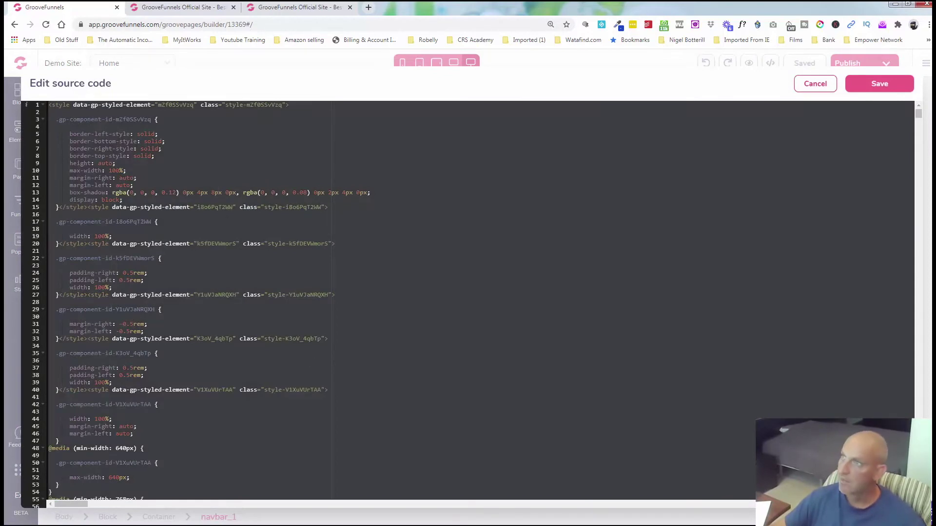
pyautogui.hotkey('alt', 'Tab')
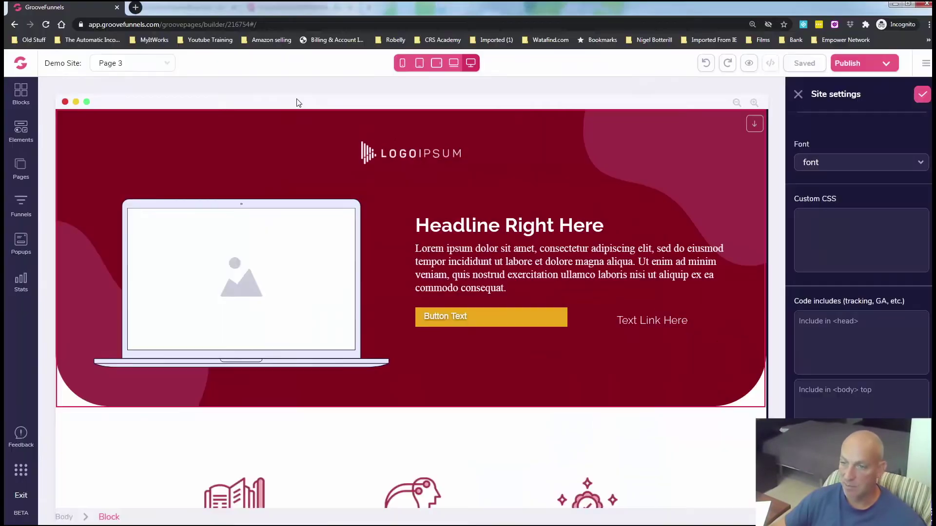
# Add a new Blank Canvas page, Page 5, to the copied site
pyautogui.click(21, 168)
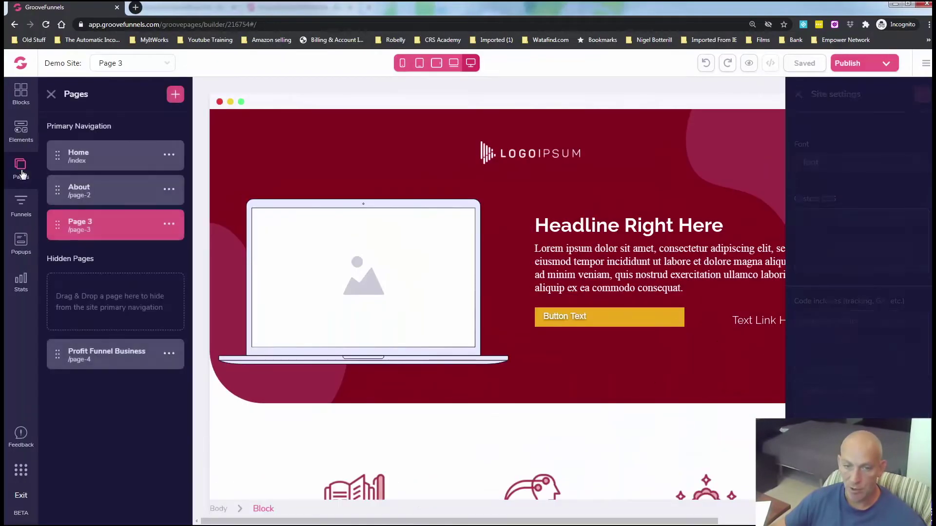
pyautogui.click(174, 96)
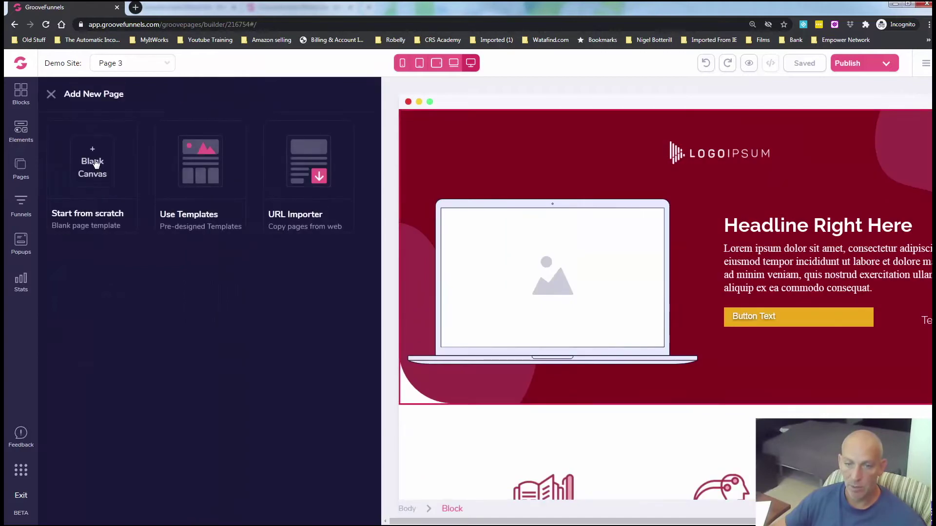
pyautogui.click(95, 163)
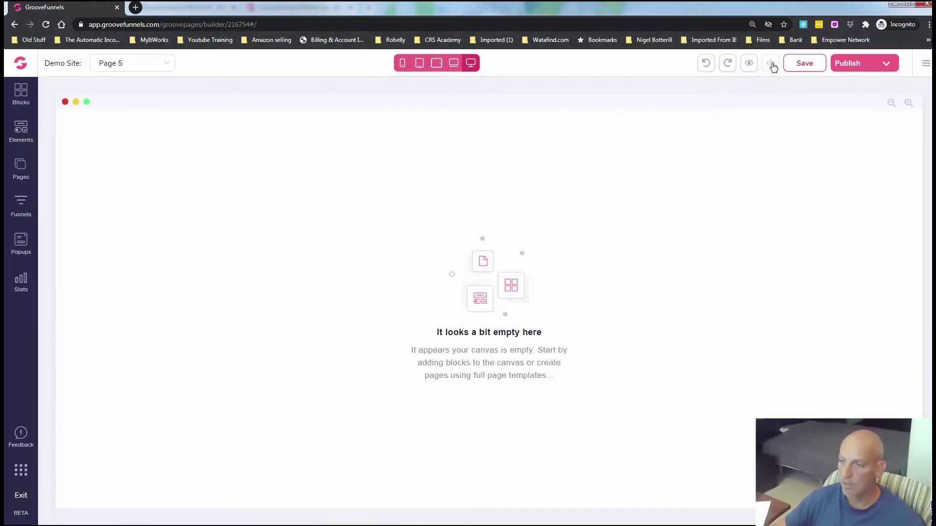
# Enable Page 5's source code editor, paste in the copied Home page code, and apply it
pyautogui.click(770, 64)
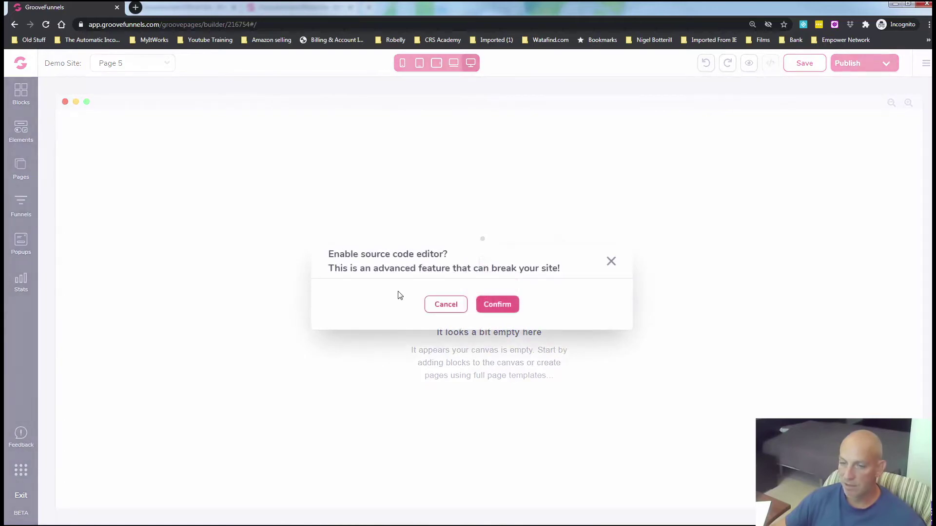
pyautogui.click(497, 305)
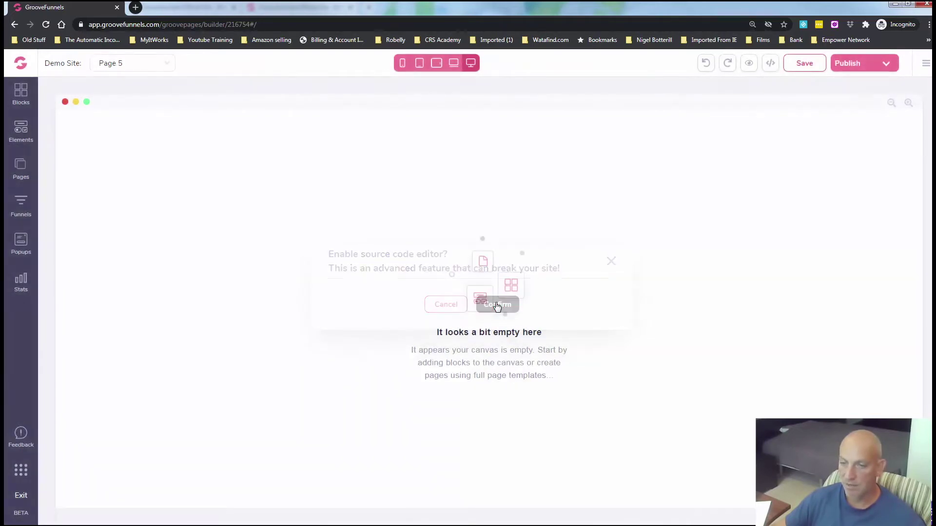
pyautogui.click(770, 64)
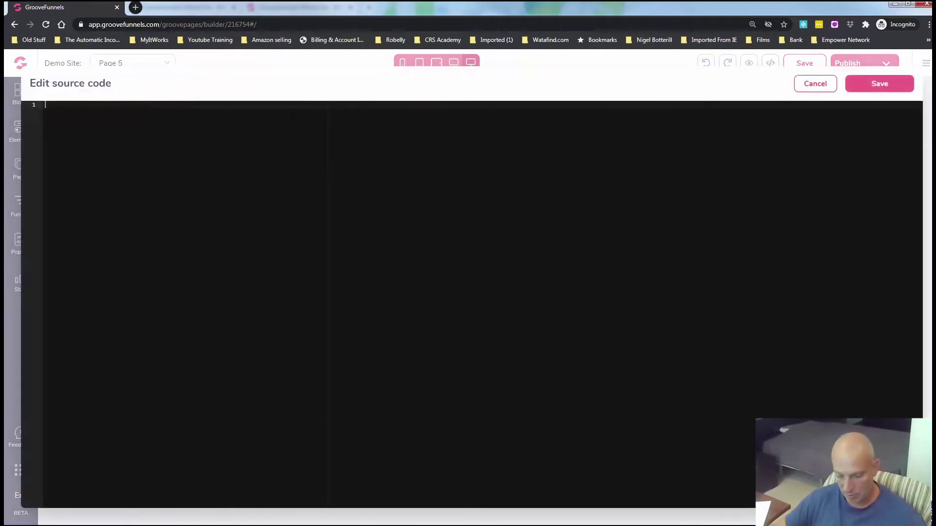
pyautogui.hotkey('ctrl', 'v')
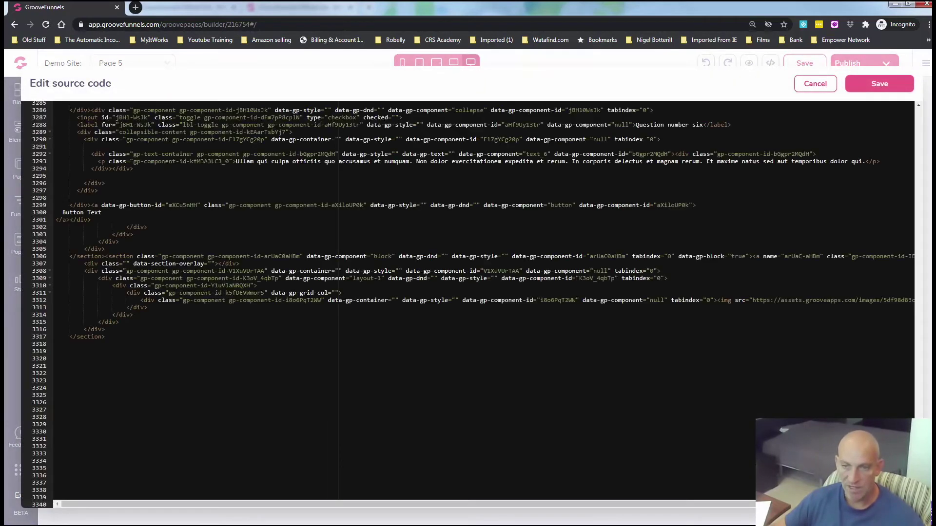
pyautogui.click(867, 88)
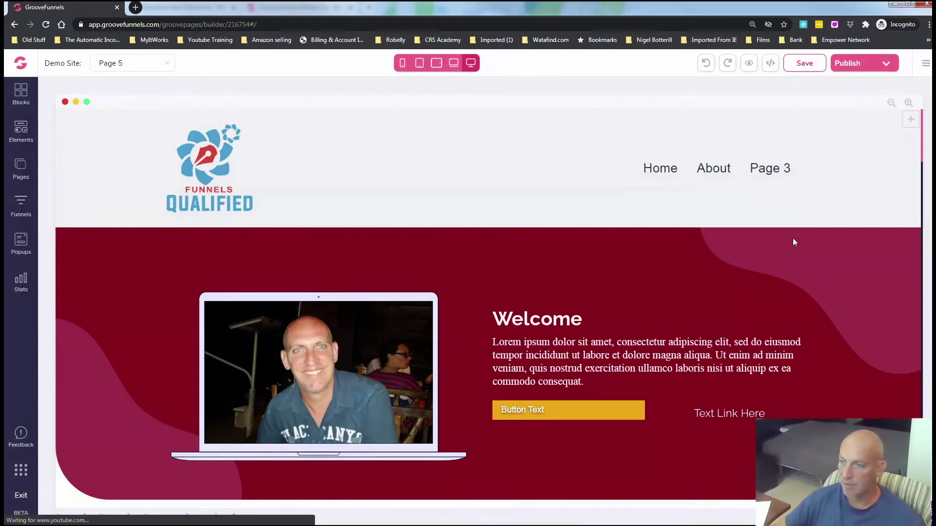
# Save Page 5 and return to the original account's builder window
pyautogui.click(805, 64)
pyautogui.scroll(-5, 614, 232)
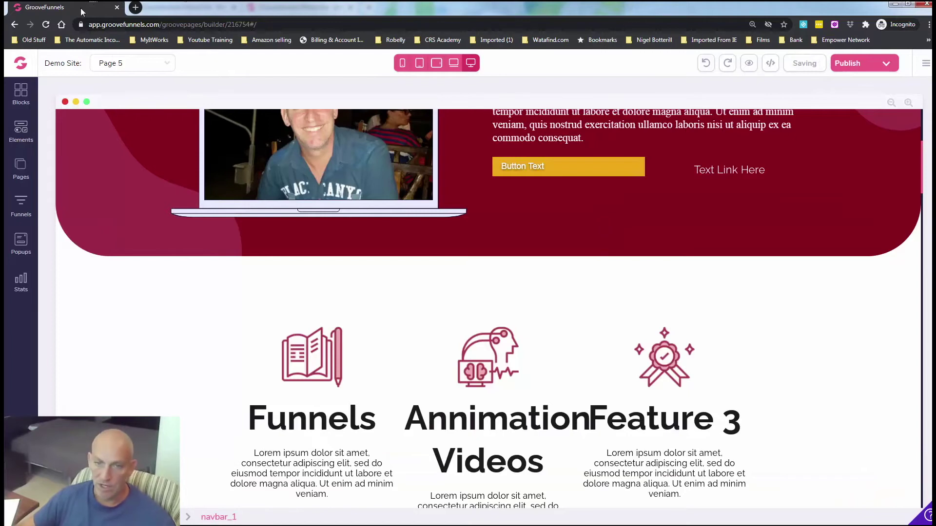
pyautogui.hotkey('alt', 'Tab')
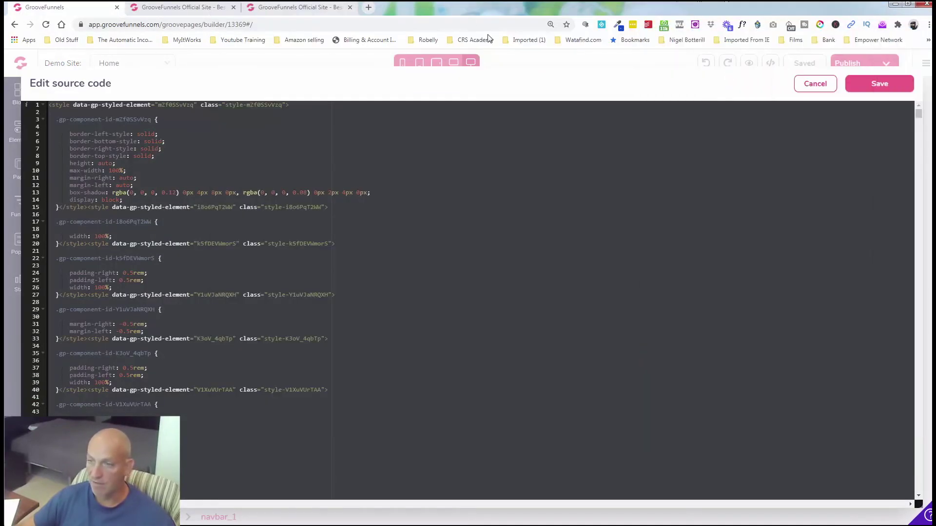
# Close the source editor and publish the site hosted on a GroovePages subdomain named 'demo'
pyautogui.click(813, 84)
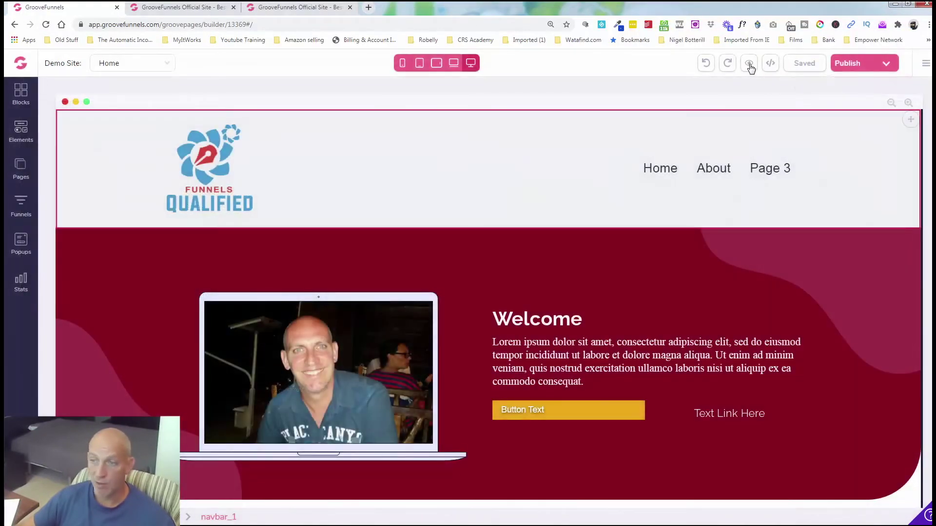
pyautogui.click(871, 65)
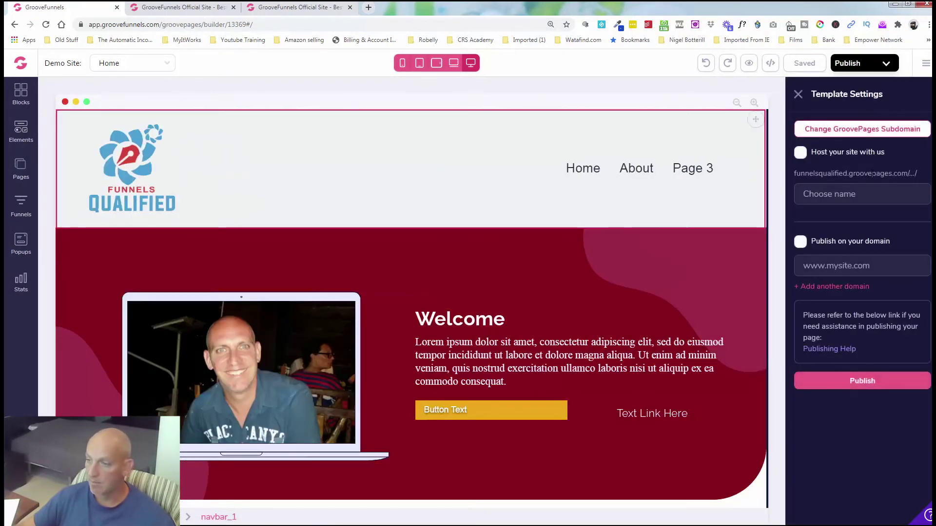
pyautogui.click(801, 155)
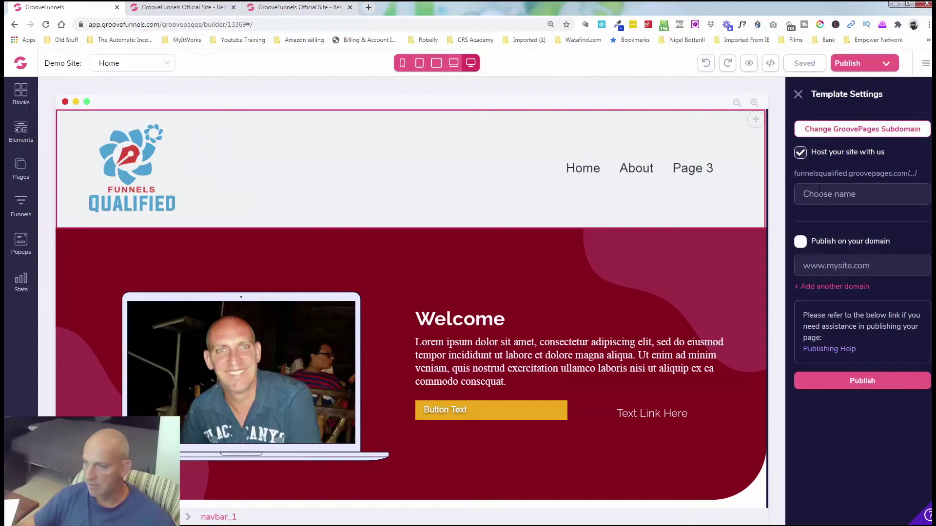
pyautogui.write('demo')
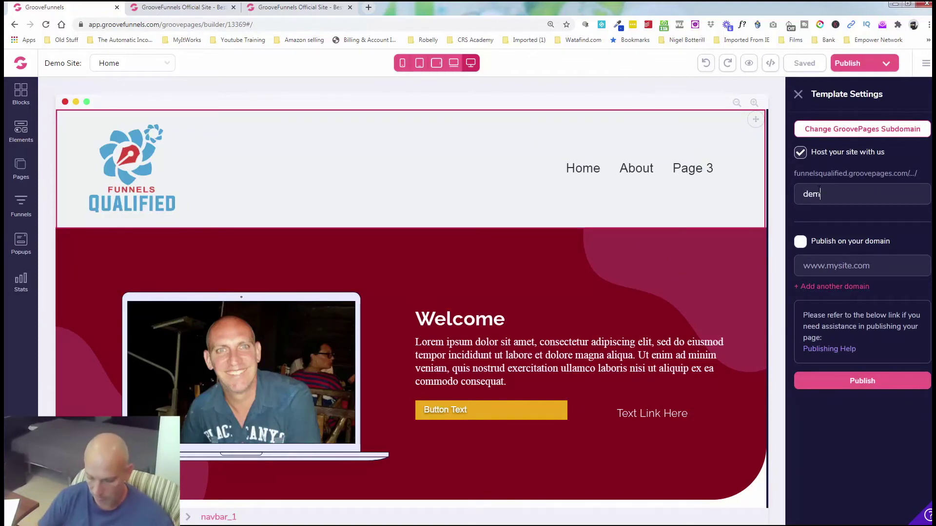
pyautogui.click(870, 382)
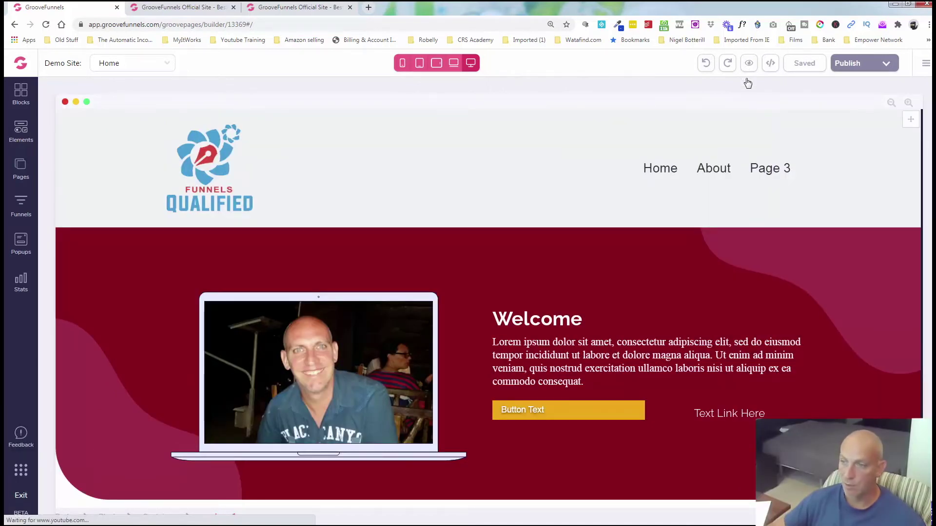
# Preview the Home page, view its page source and select all of it
pyautogui.click(748, 65)
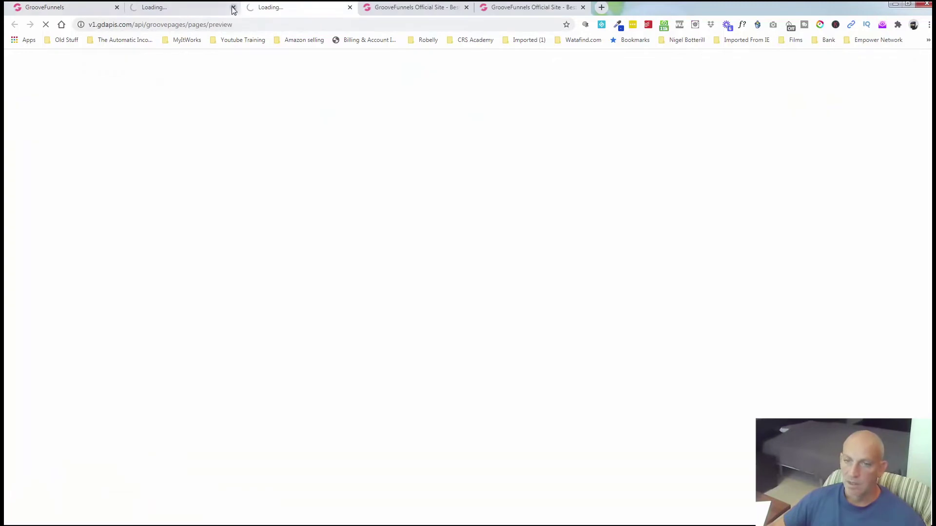
pyautogui.click(234, 7)
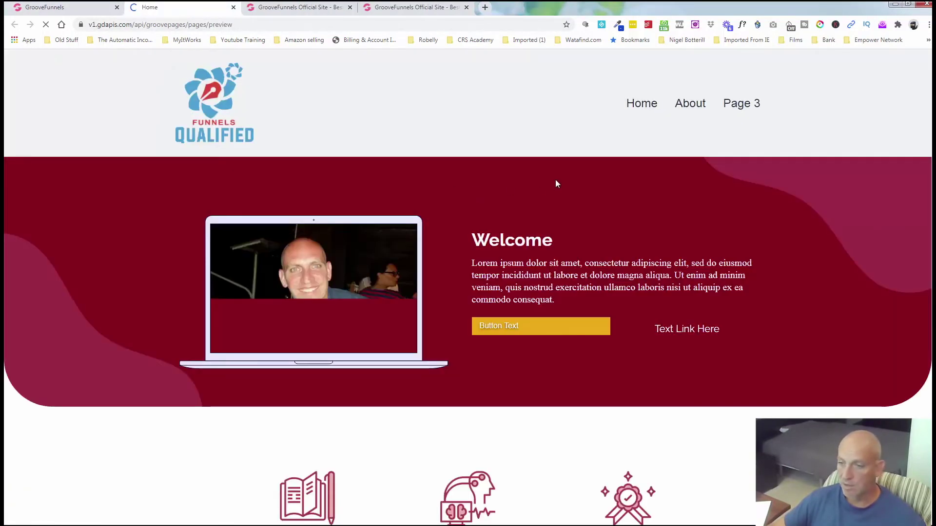
pyautogui.rightClick(557, 181)
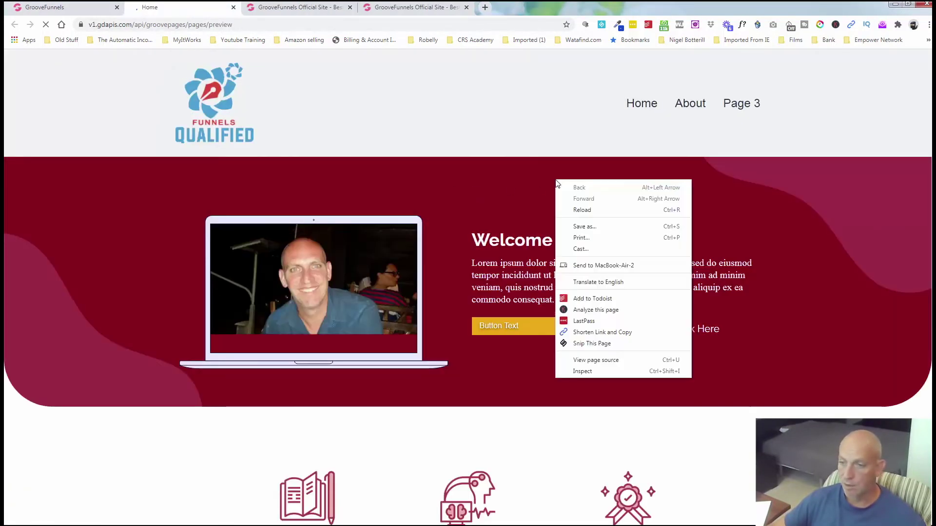
pyautogui.click(607, 359)
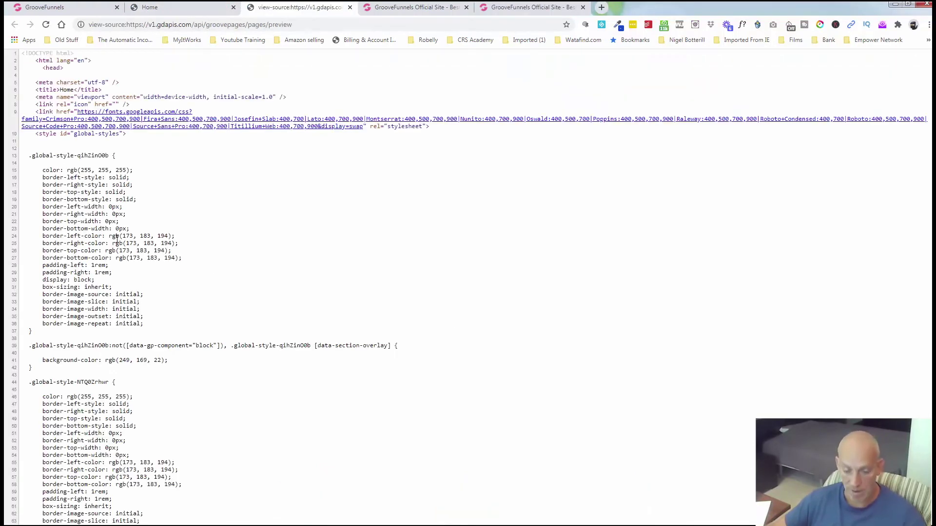
pyautogui.hotkey('ctrl', 'a')
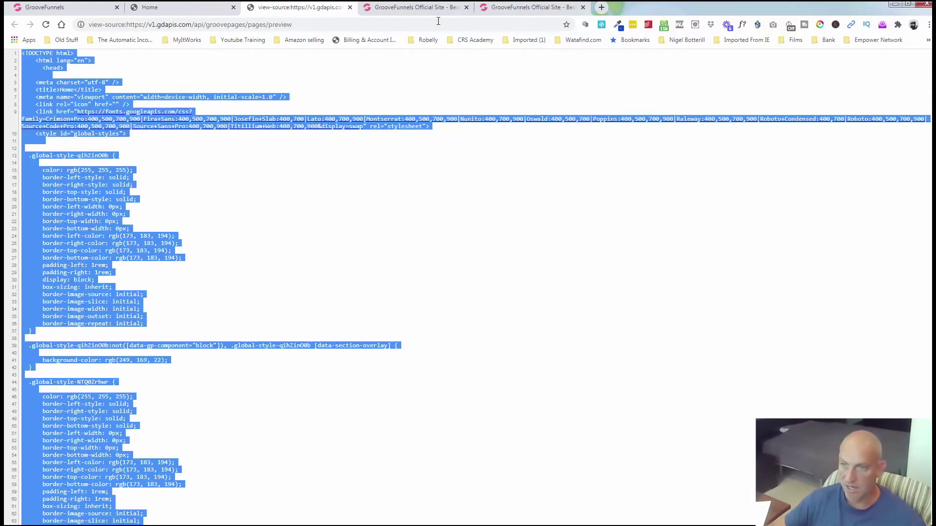
pyautogui.click(425, 8)
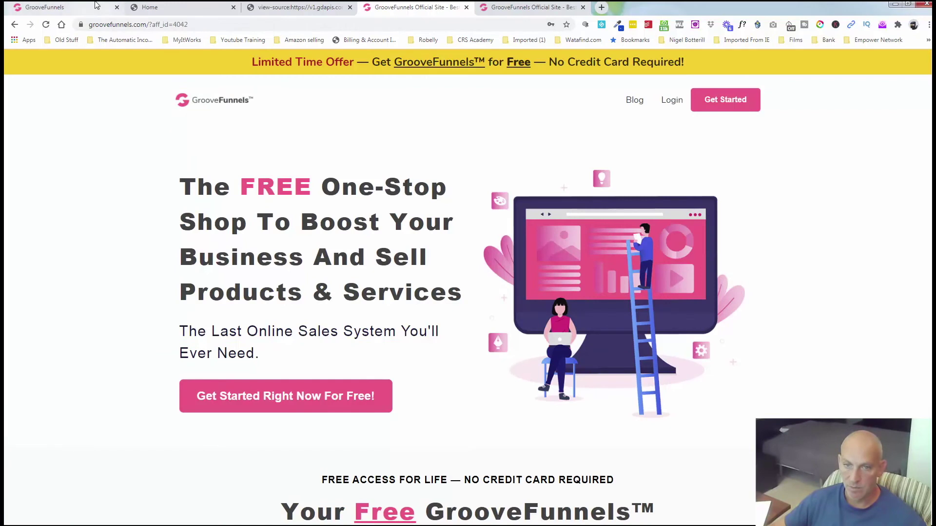
# Back in the builder, add a new blank-canvas page to the site
pyautogui.click(73, 7)
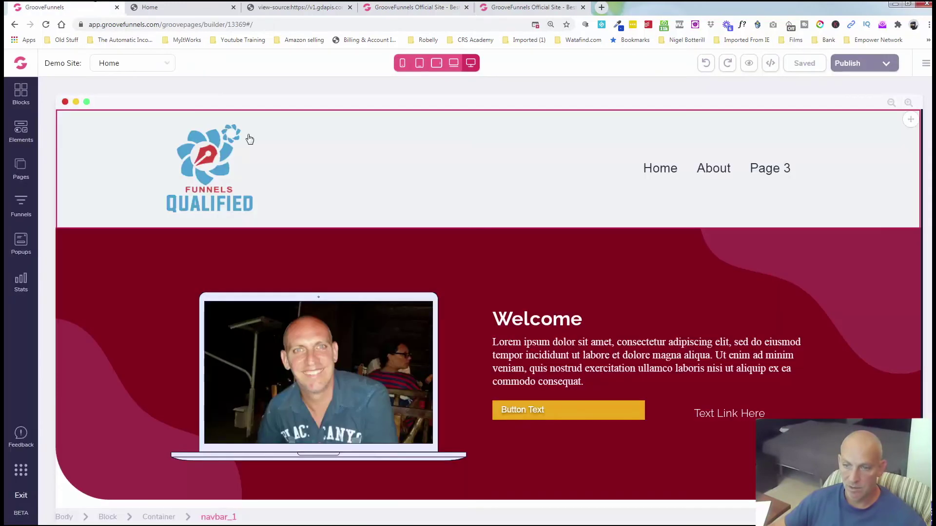
pyautogui.click(21, 167)
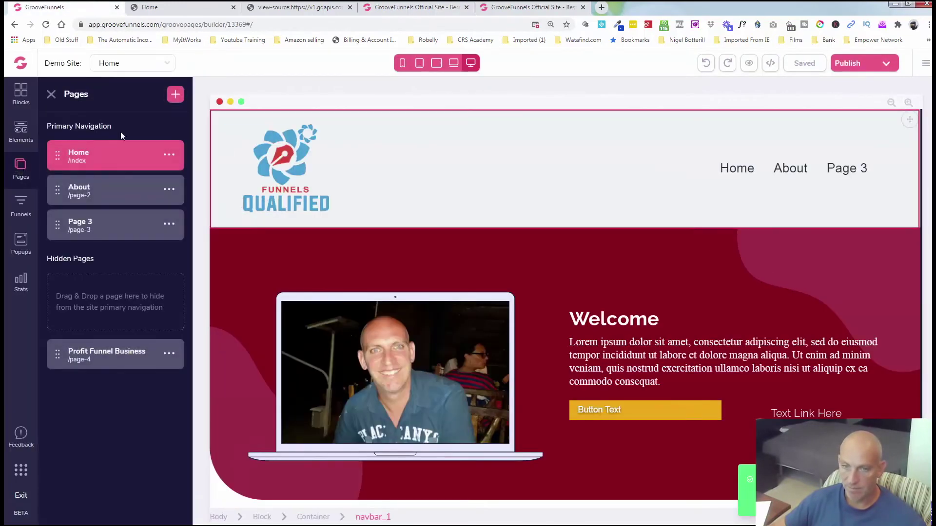
pyautogui.click(172, 98)
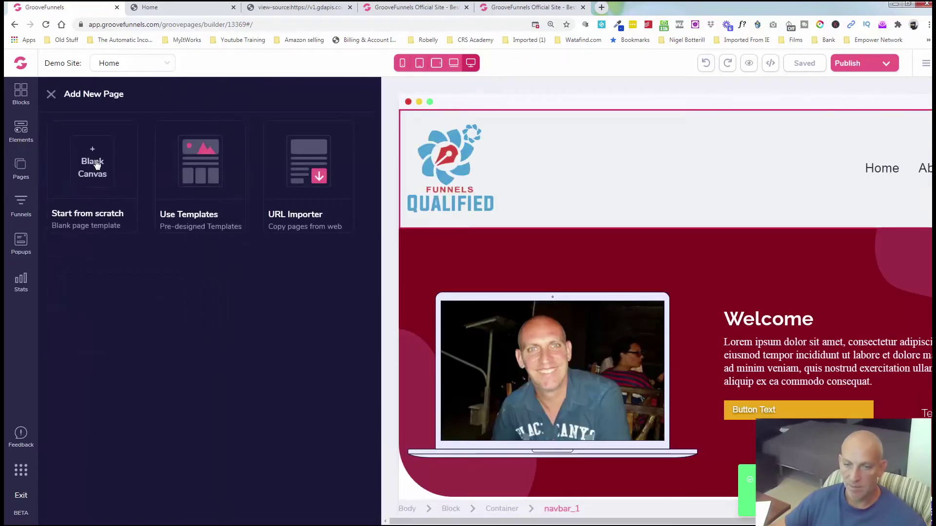
pyautogui.click(95, 165)
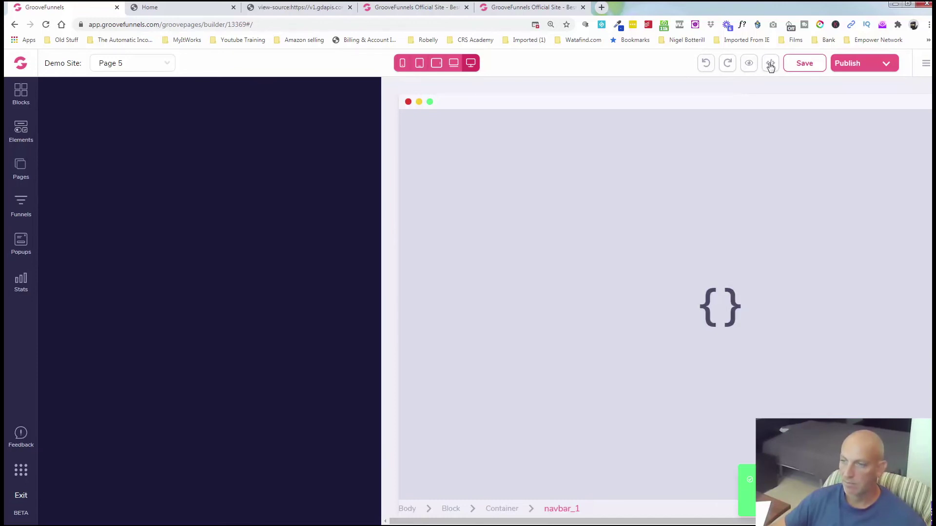
# Save the pasted source code into Page 5, then bring up the publishing settings
pyautogui.click(771, 66)
pyautogui.click(771, 65)
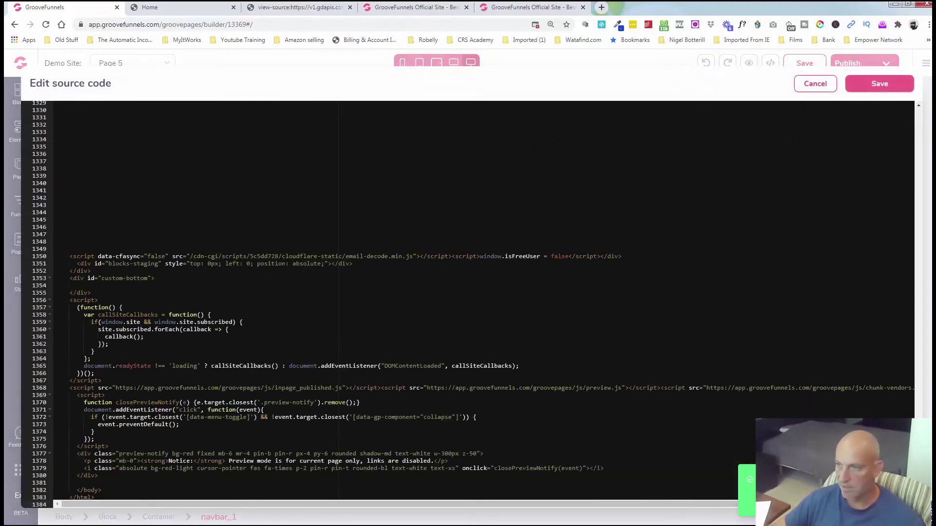
pyautogui.click(880, 83)
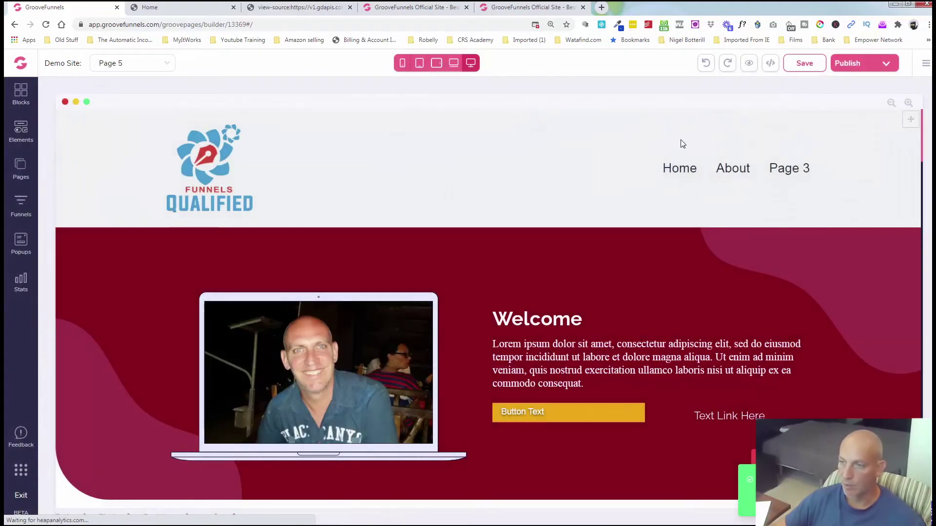
pyautogui.click(679, 144)
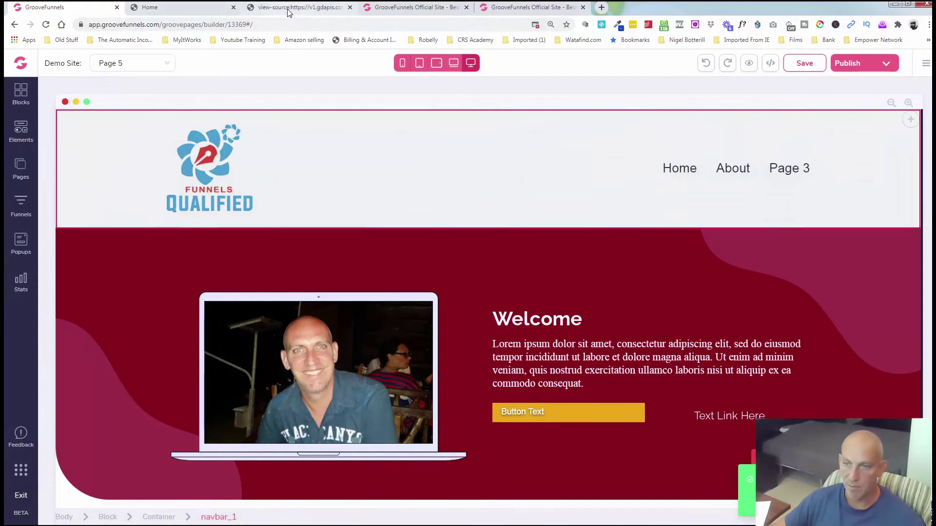
pyautogui.click(883, 63)
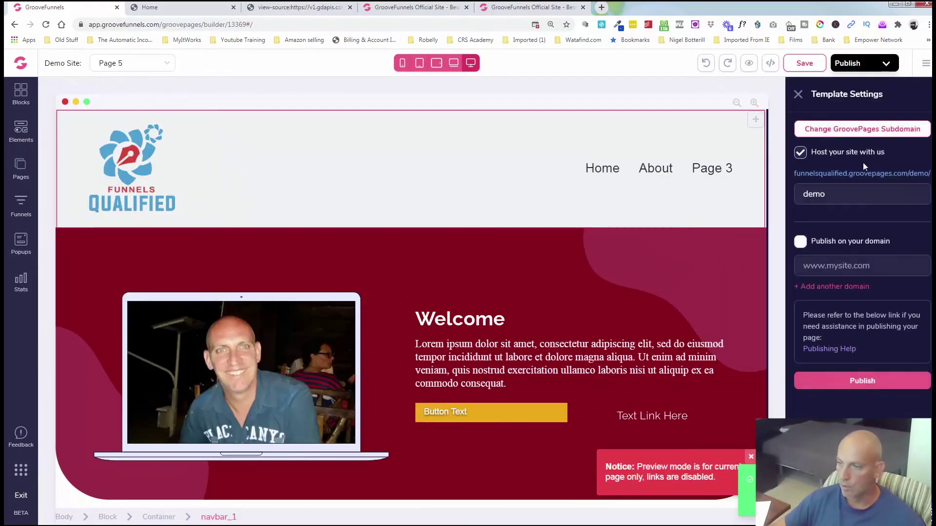
# Open the live demo site in a new tab, view its page source and select it all
pyautogui.rightClick(878, 173)
pyautogui.click(890, 182)
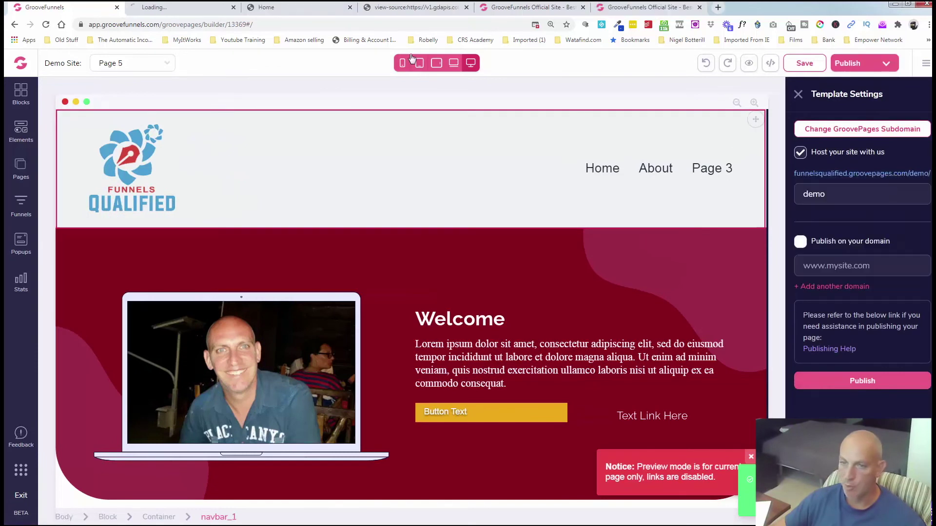
pyautogui.click(192, 10)
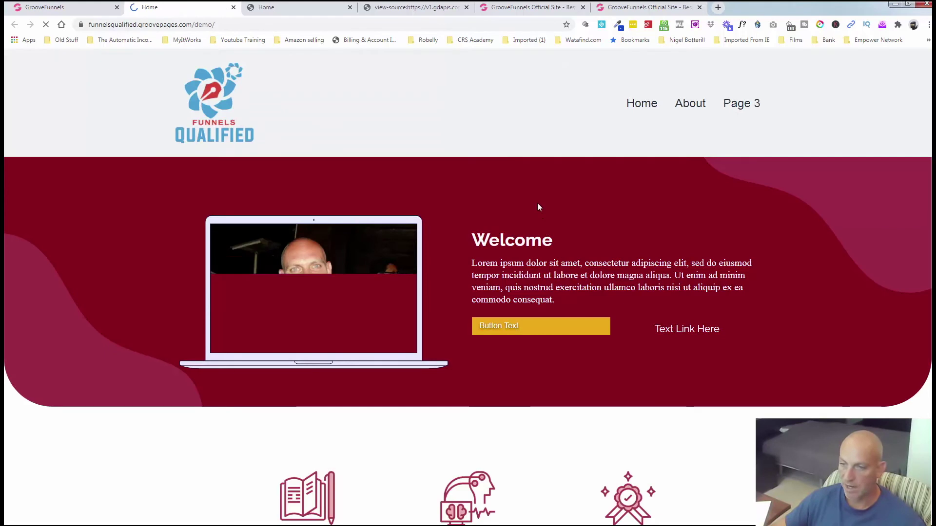
pyautogui.rightClick(537, 201)
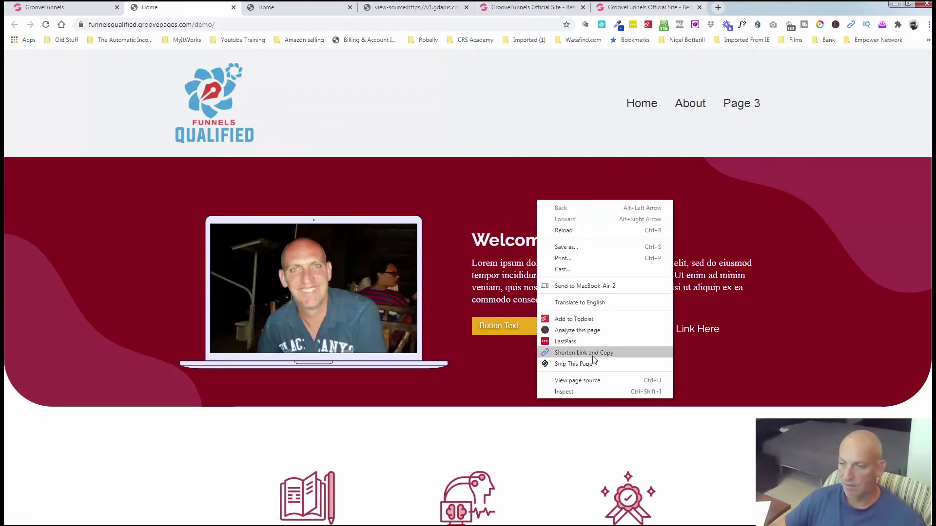
pyautogui.click(603, 379)
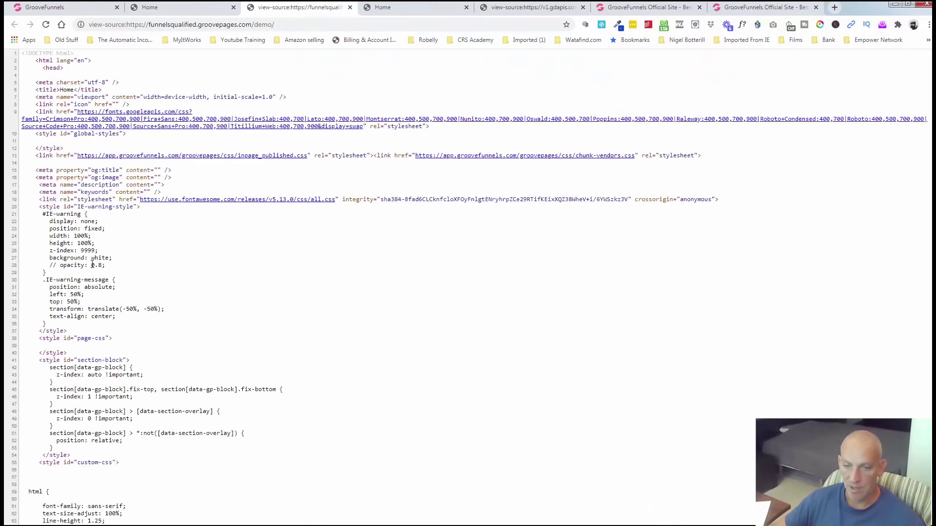
pyautogui.hotkey('ctrl', 'a')
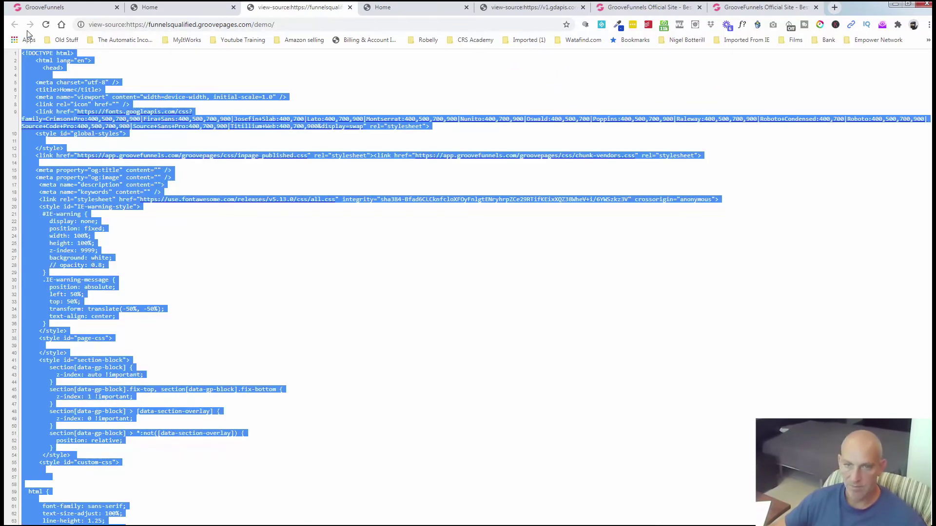
pyautogui.click(39, 8)
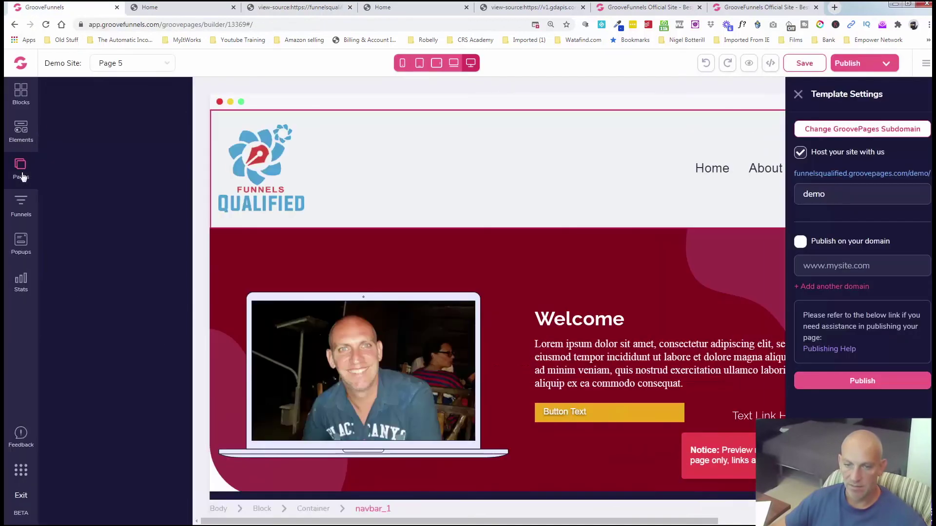
# Add a blank-canvas Page 6 and save the copied source code into it
pyautogui.click(22, 175)
pyautogui.click(171, 98)
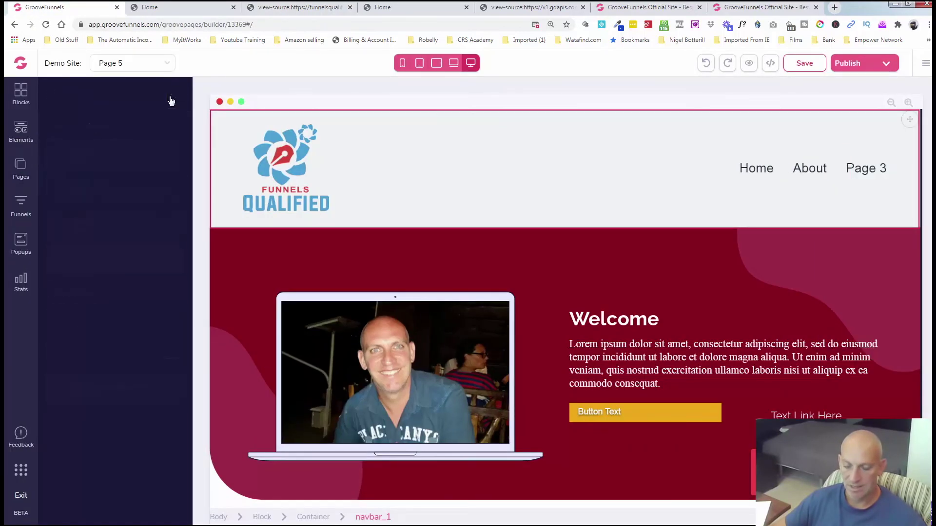
pyautogui.click(95, 169)
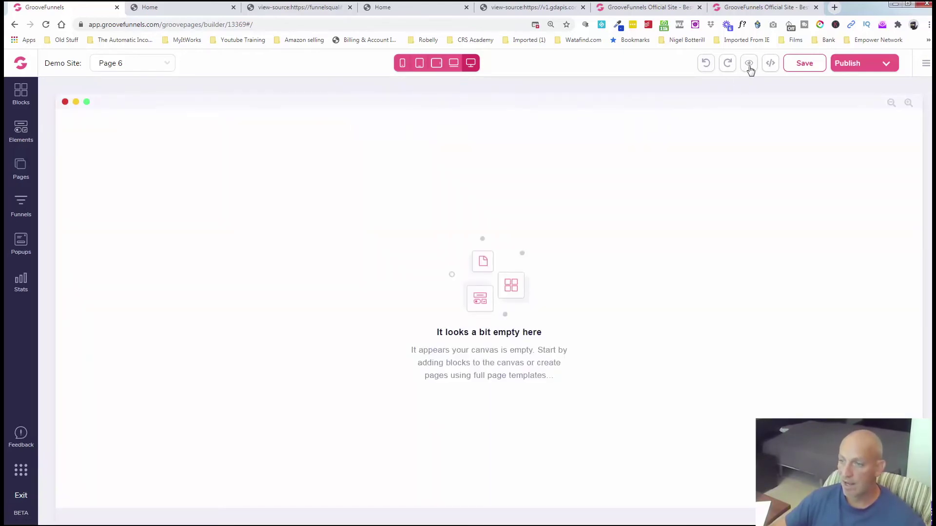
pyautogui.click(771, 63)
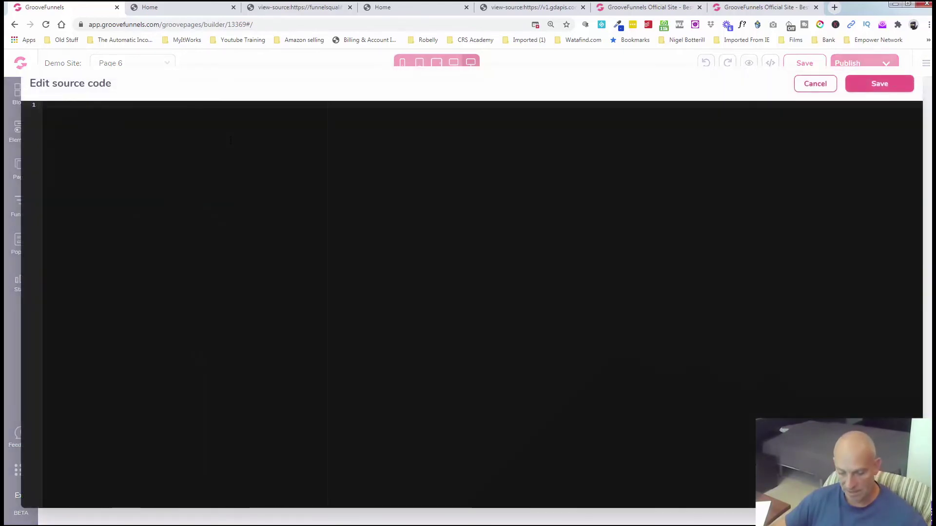
pyautogui.click(851, 91)
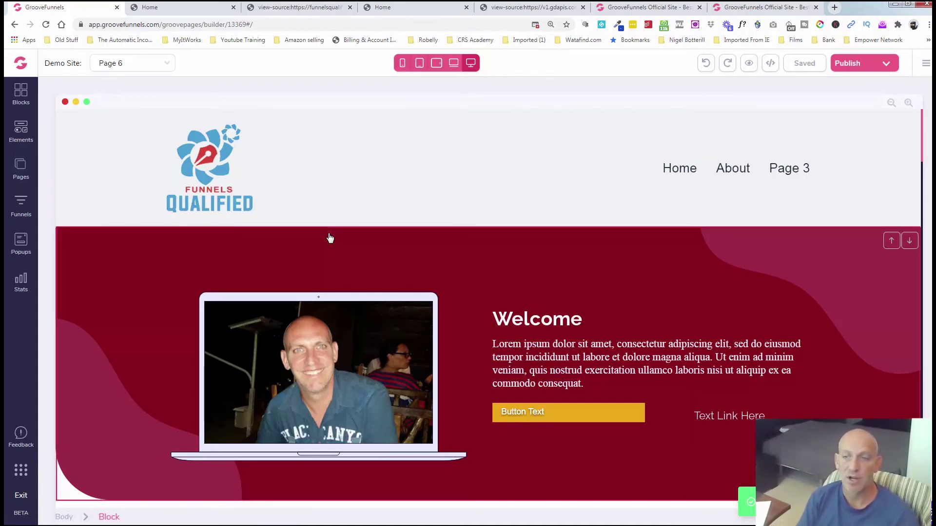
pyautogui.click(926, 63)
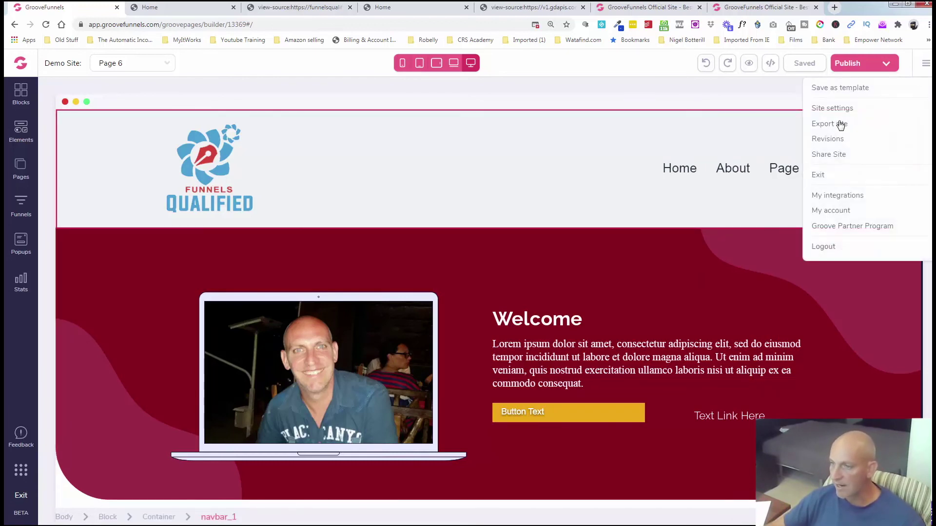
# Export the site and save it as site.zip in the Groove Business Builder Course folder
pyautogui.click(836, 126)
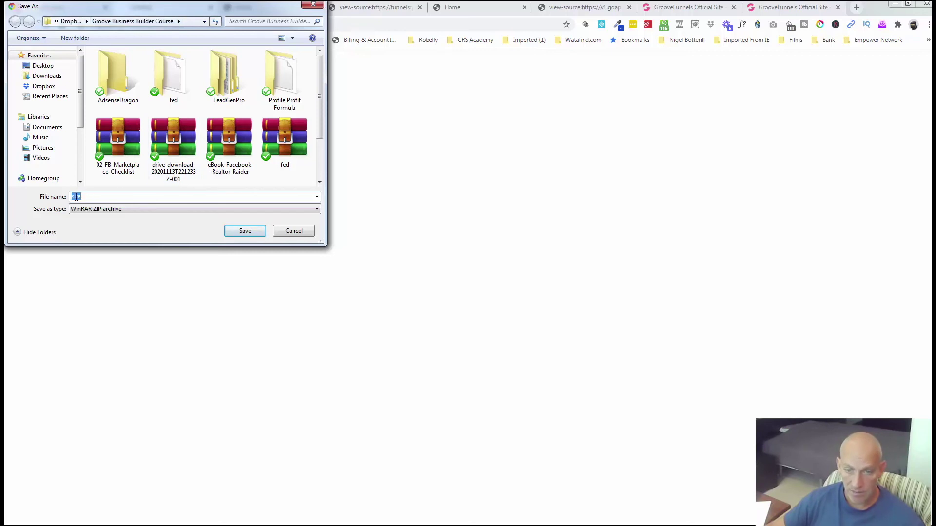
pyautogui.click(244, 231)
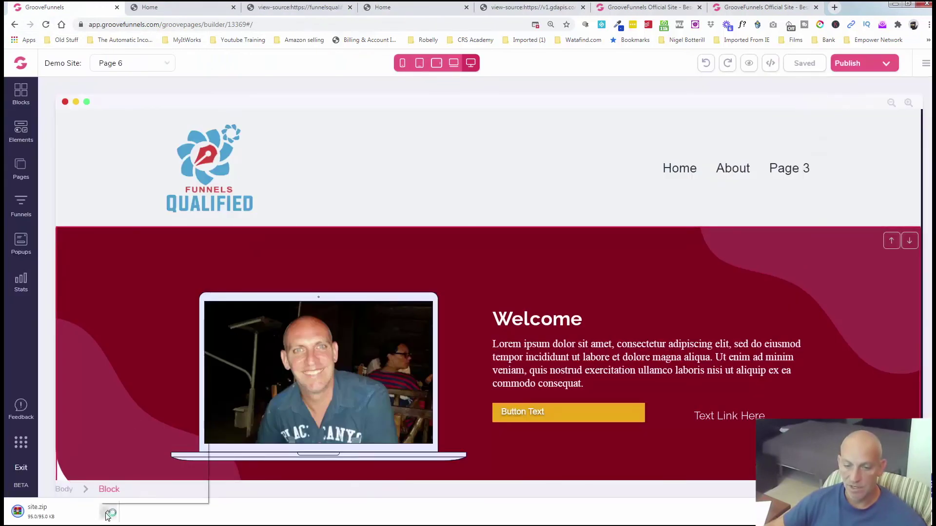
# Show the downloaded site.zip in Explorer and open the archive
pyautogui.click(108, 513)
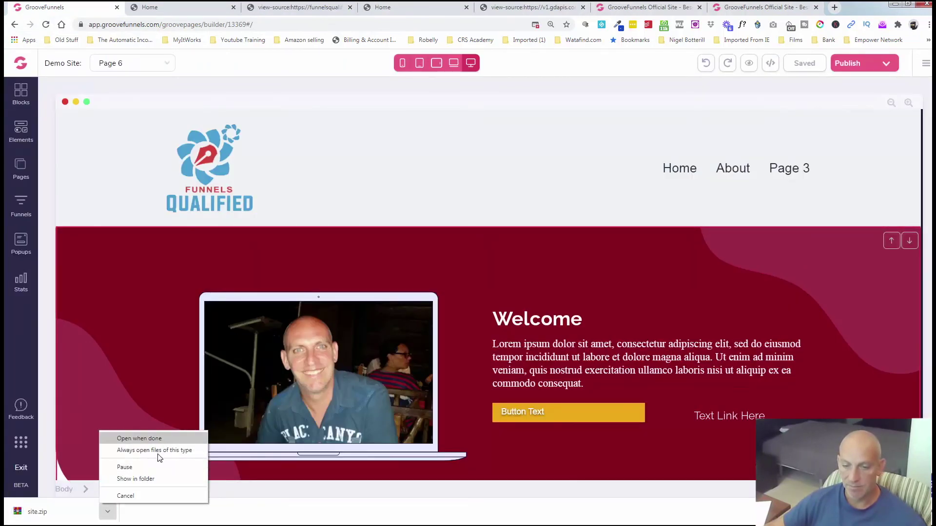
pyautogui.click(161, 478)
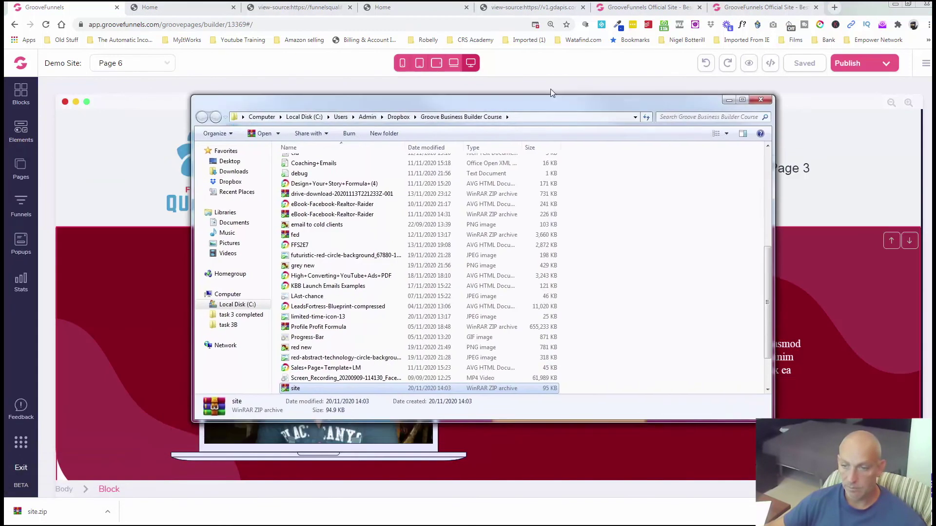
pyautogui.moveTo(551, 89); pyautogui.dragTo(624, 85)
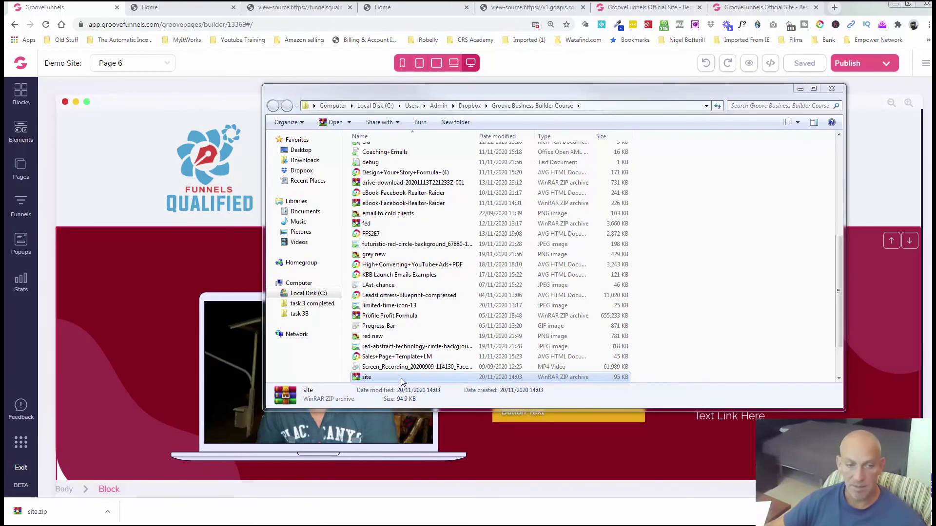
pyautogui.click(254, 203)
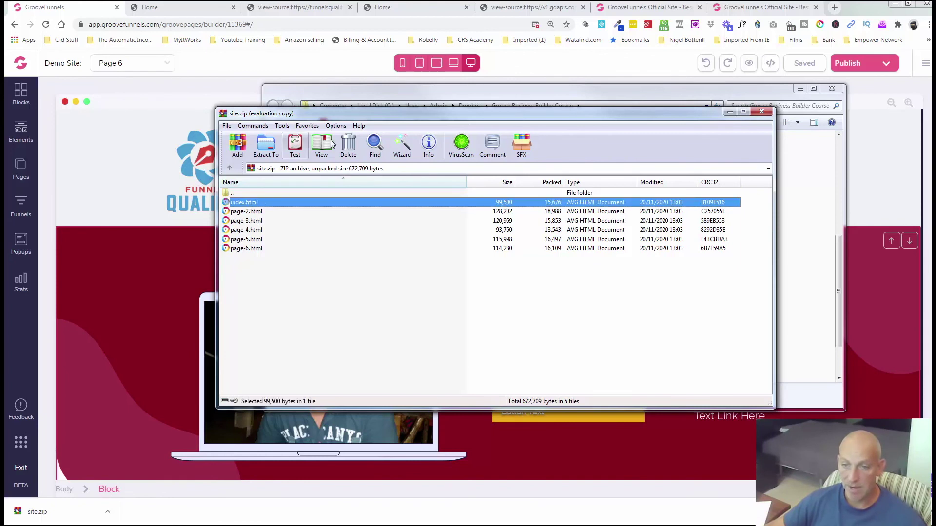
# Check index.html in site.zip, cancelling the rename, then return to the GroovePages builder
pyautogui.rightClick(254, 204)
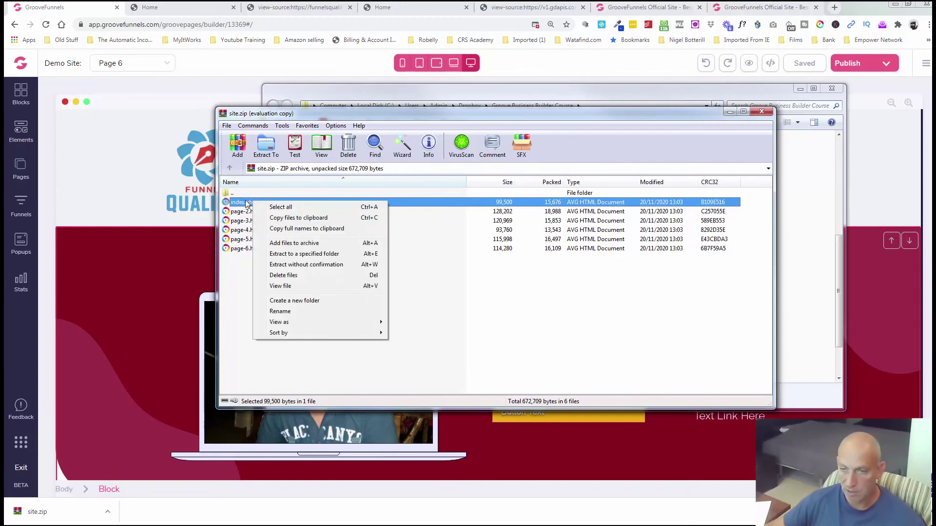
pyautogui.click(245, 201)
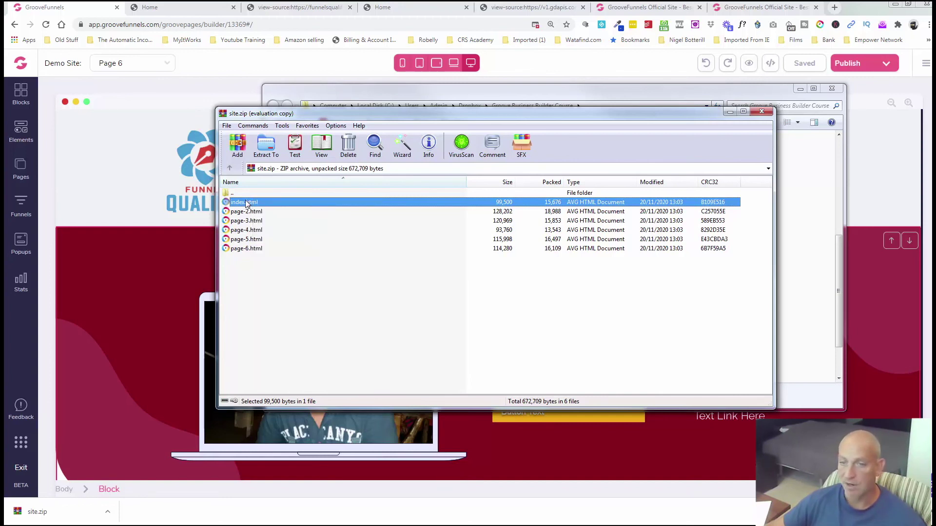
pyautogui.click(284, 202)
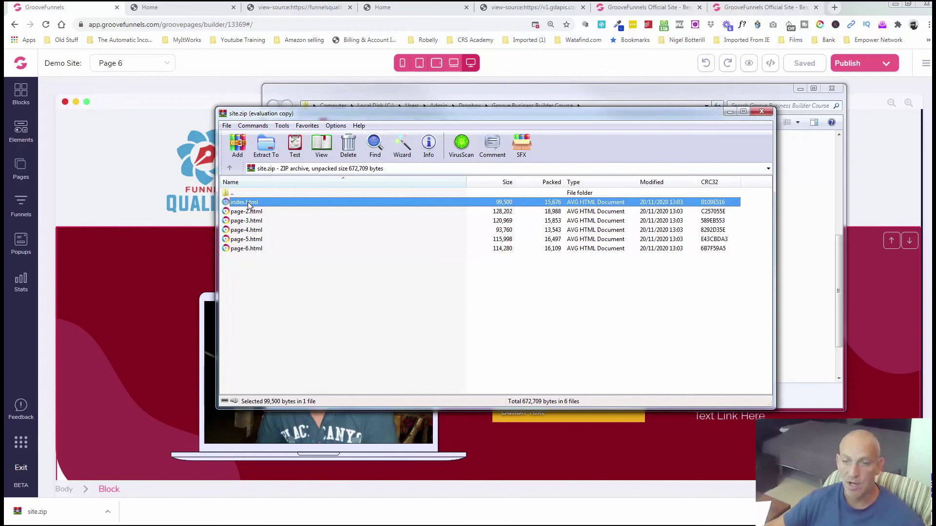
pyautogui.click(867, 188)
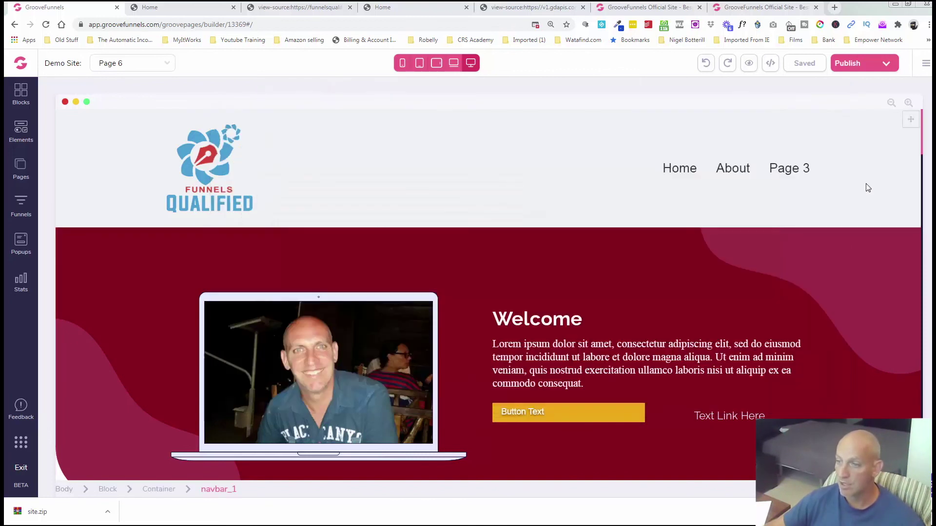
pyautogui.click(770, 63)
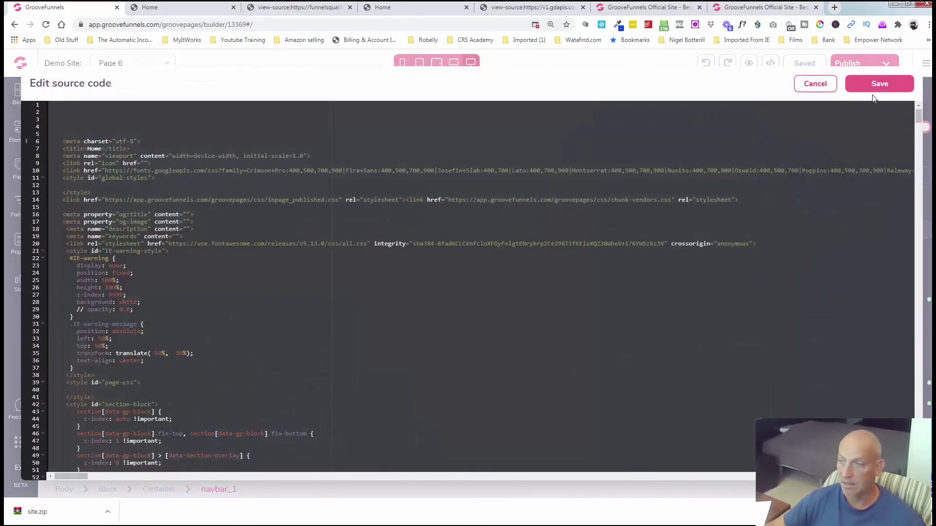
pyautogui.click(821, 86)
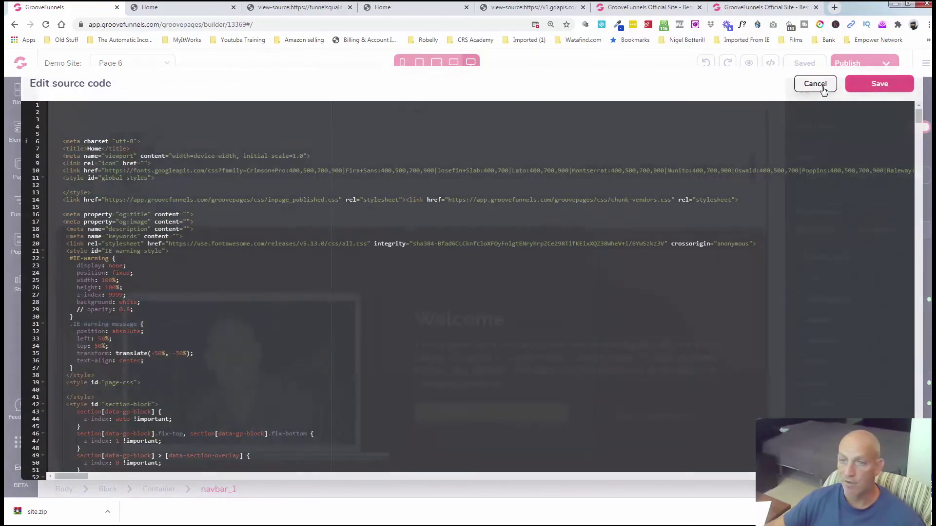